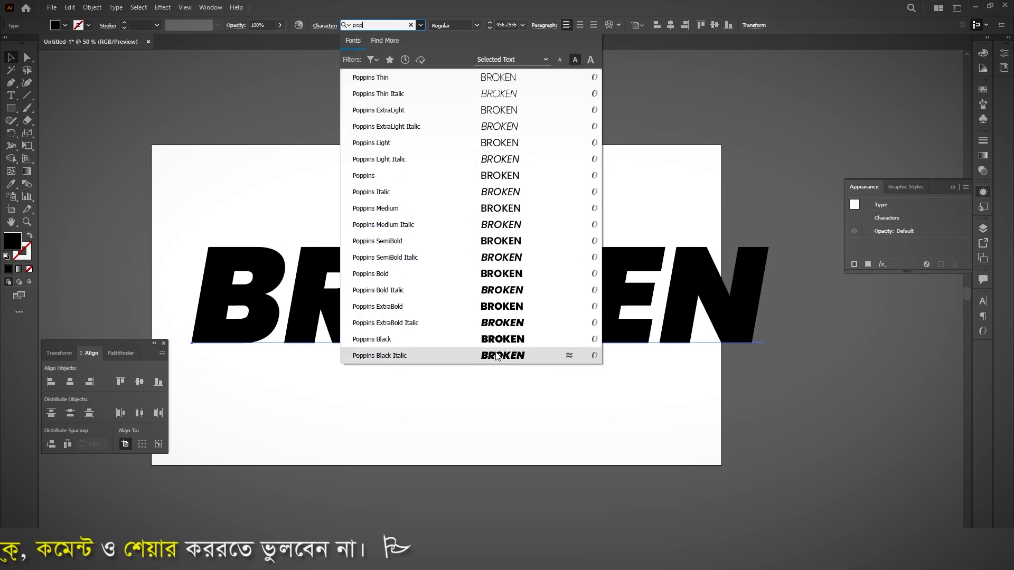
Set the BROKEN text to Poppins Black and scale it down to about 404 pt.
{"action": "left_click", "coordinate": [429, 338]}
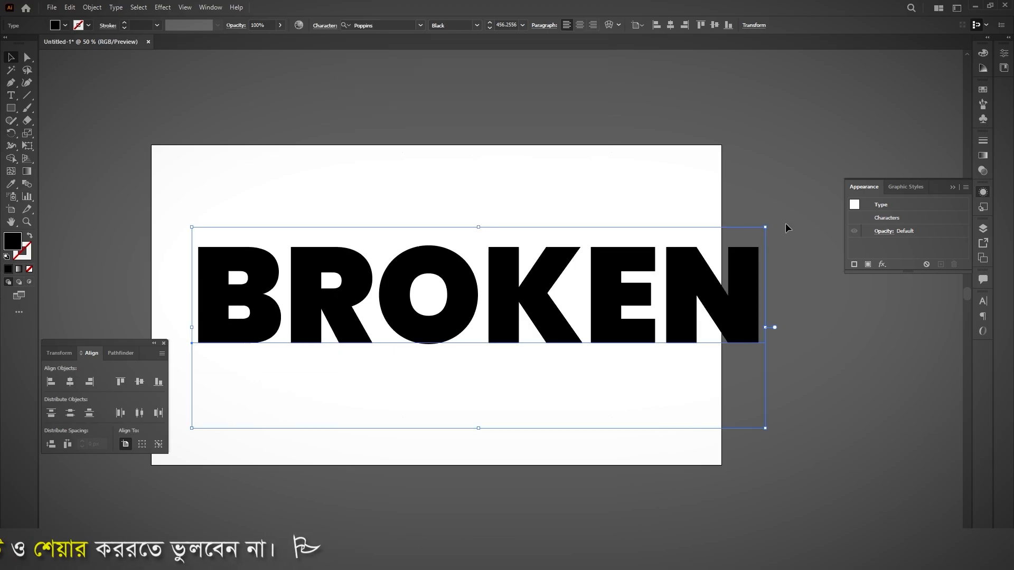
{"action": "left_click_drag", "start_coordinate": [764, 228], "coordinate": [741, 254]}
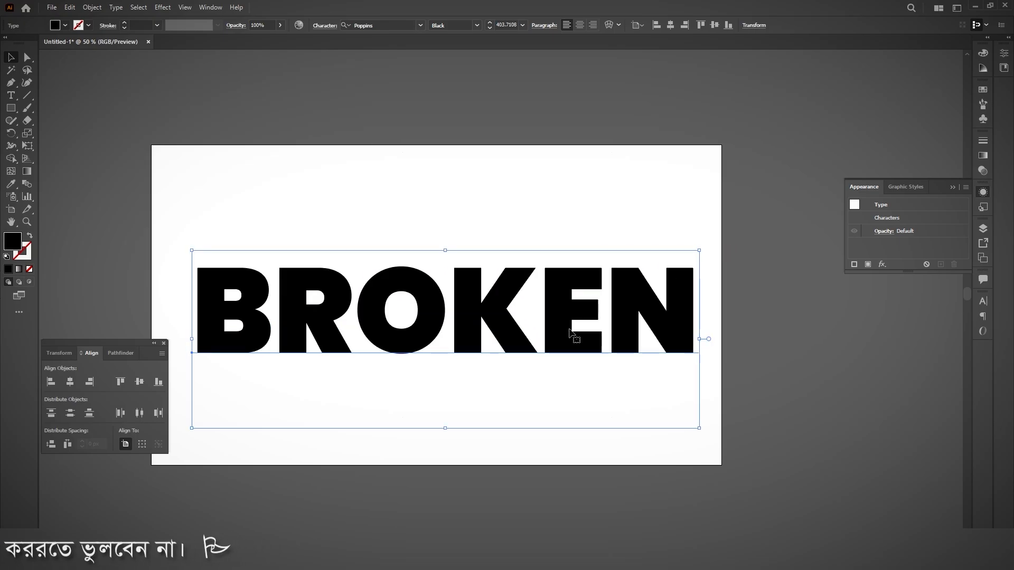
Centre the BROKEN text horizontally on the artboard and convert it to outlines.
{"action": "left_click_drag", "start_coordinate": [560, 335], "coordinate": [558, 335]}
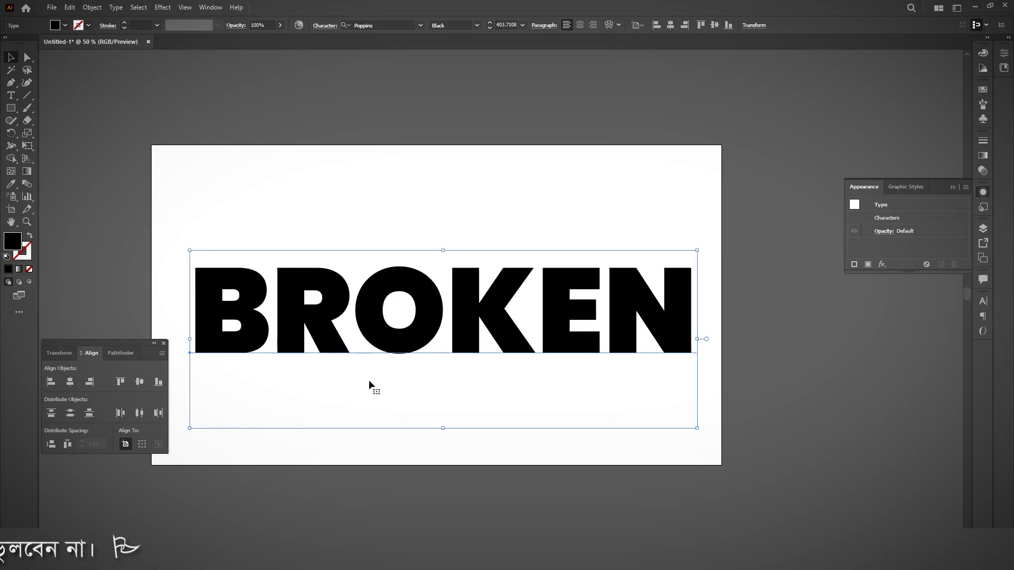
{"action": "left_click", "coordinate": [70, 385]}
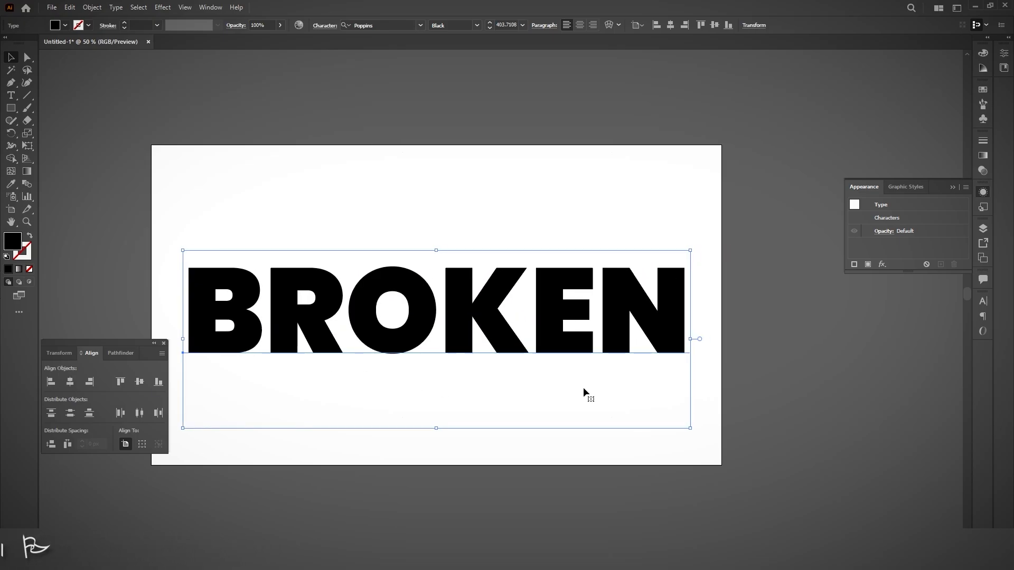
{"action": "right_click", "coordinate": [564, 326]}
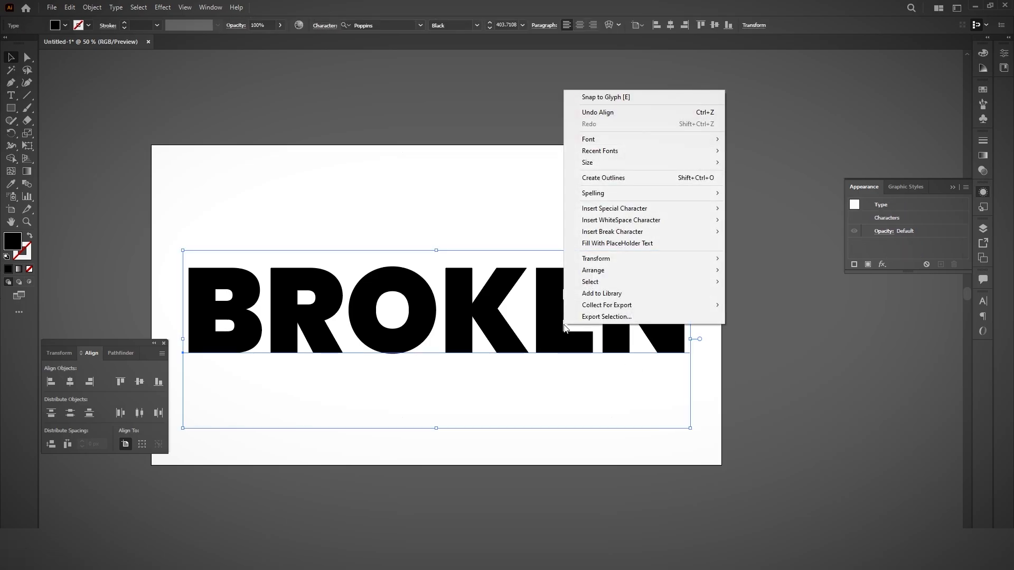
{"action": "left_click", "coordinate": [613, 181]}
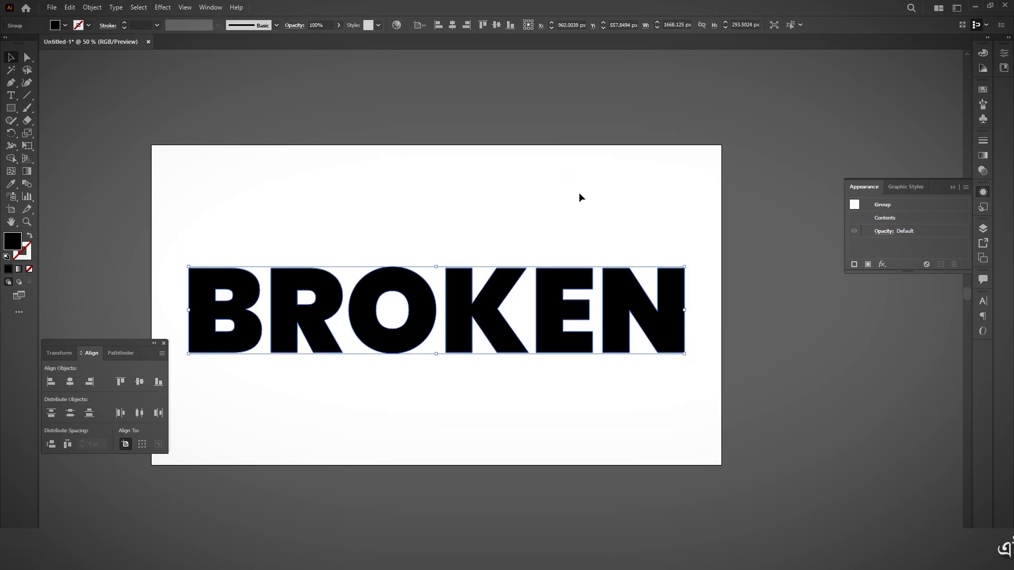
{"action": "left_click", "coordinate": [573, 202]}
Slice off the B's upper-left corner with the Knife tool and undo the extra cut down its right side.
{"action": "scroll", "coordinate": [243, 359], "scroll_direction": "up", "scroll_amount": 2}
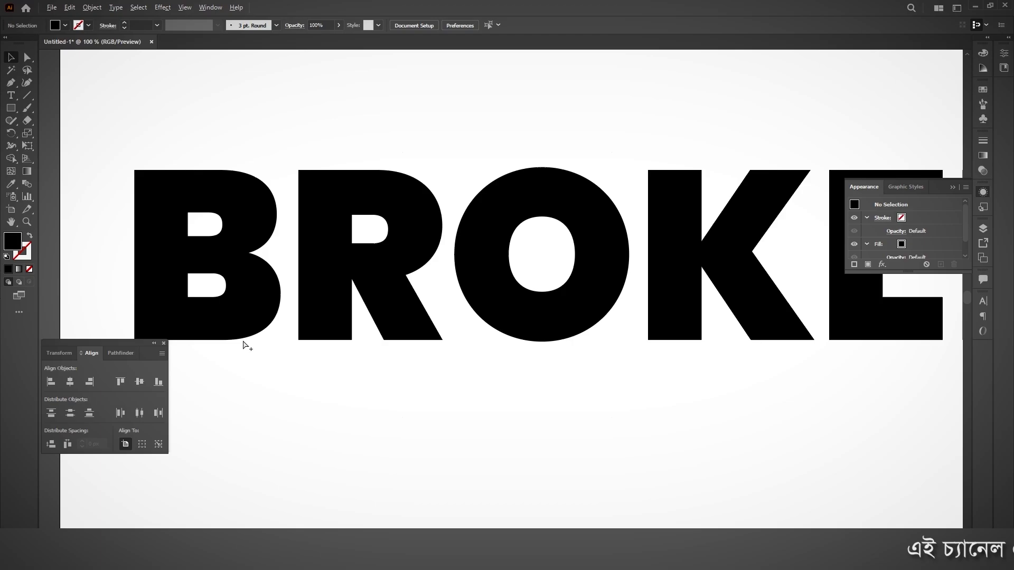
{"action": "scroll", "coordinate": [59, 182], "scroll_direction": "down", "scroll_amount": 1}
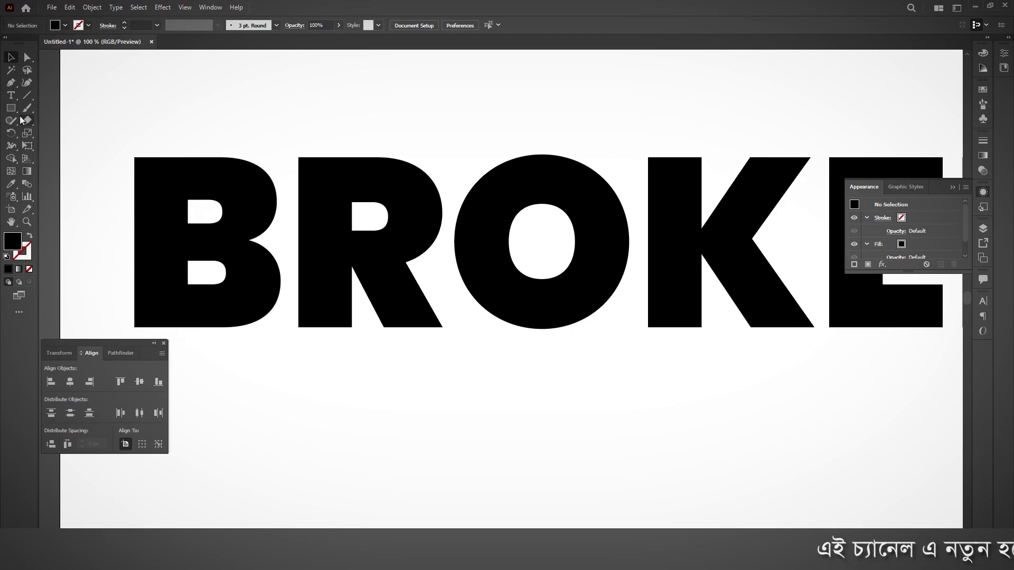
{"action": "left_click", "coordinate": [9, 122]}
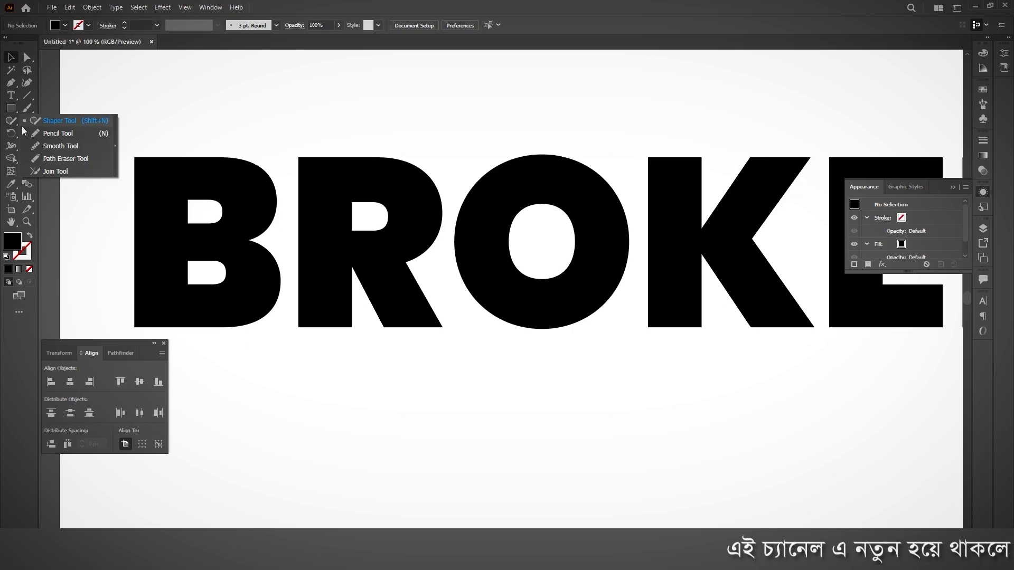
{"action": "left_click", "coordinate": [27, 123]}
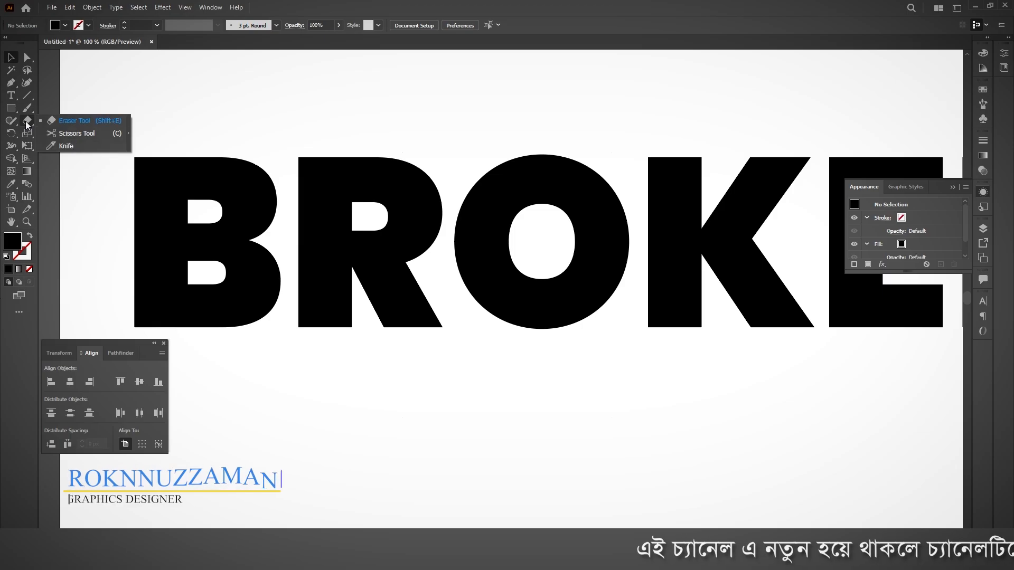
{"action": "left_click", "coordinate": [64, 146]}
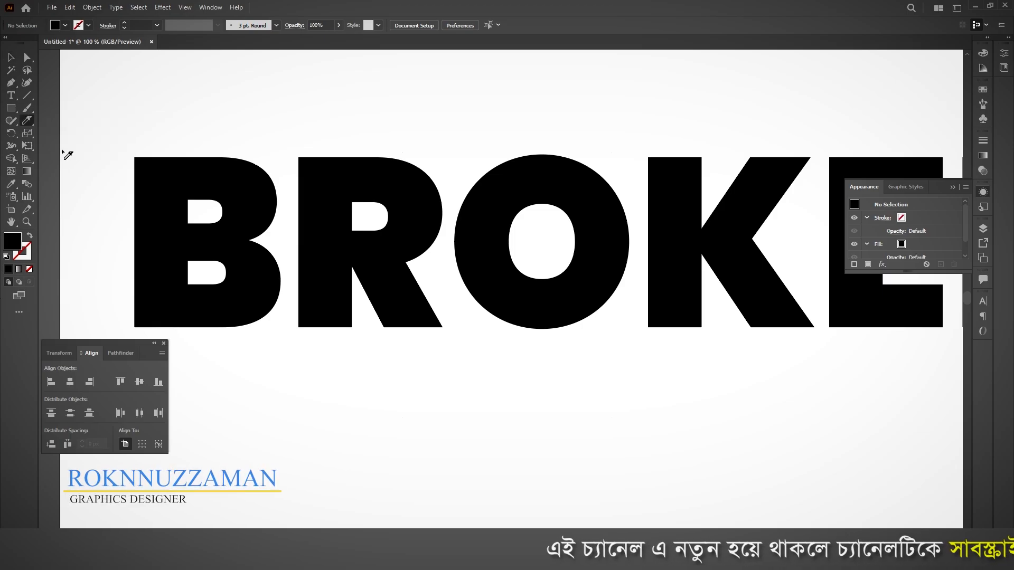
{"action": "mouse_move", "coordinate": [105, 231]}
{"action": "left_mouse_down"}
{"action": "mouse_move", "coordinate": [244, 135]}
{"action": "mouse_move", "coordinate": [216, 157]}
{"action": "mouse_move", "coordinate": [292, 378]}
{"action": "left_mouse_up"}
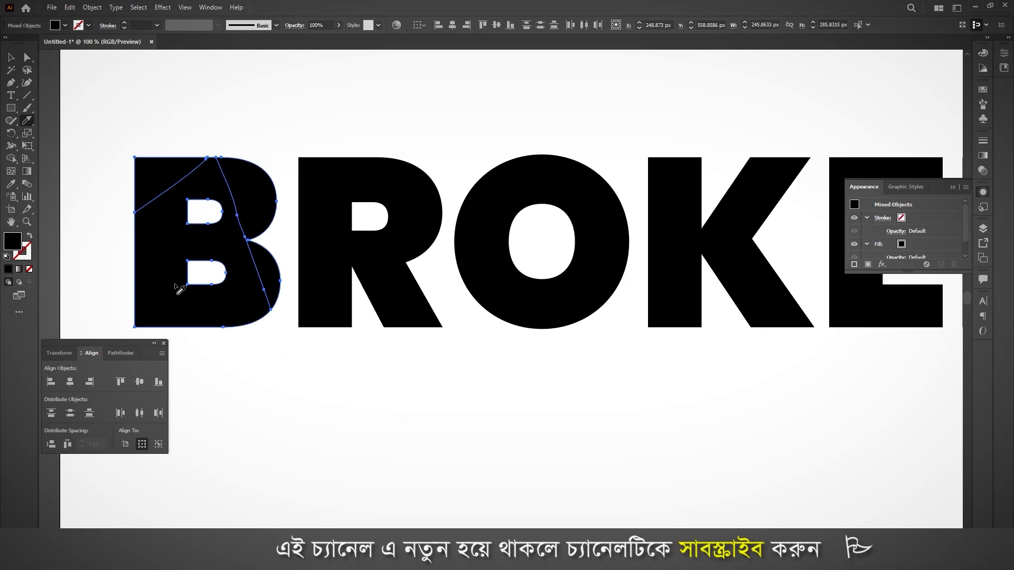
{"action": "key", "text": "ctrl+z"}
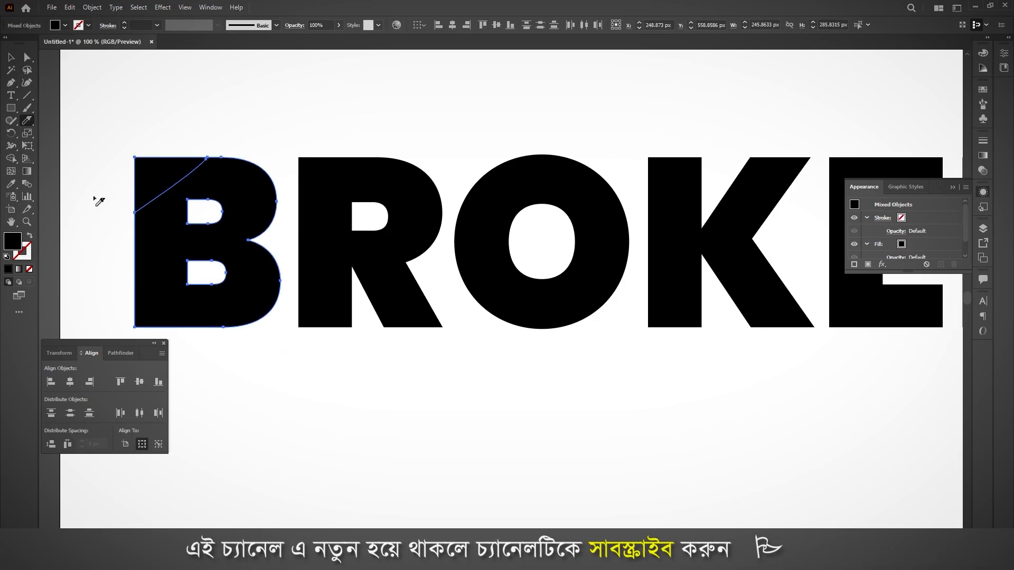
Slice the B with four more Knife cuts: across its lower-left corner, across its middle, and diagonally in both directions.
{"action": "left_click", "coordinate": [27, 121]}
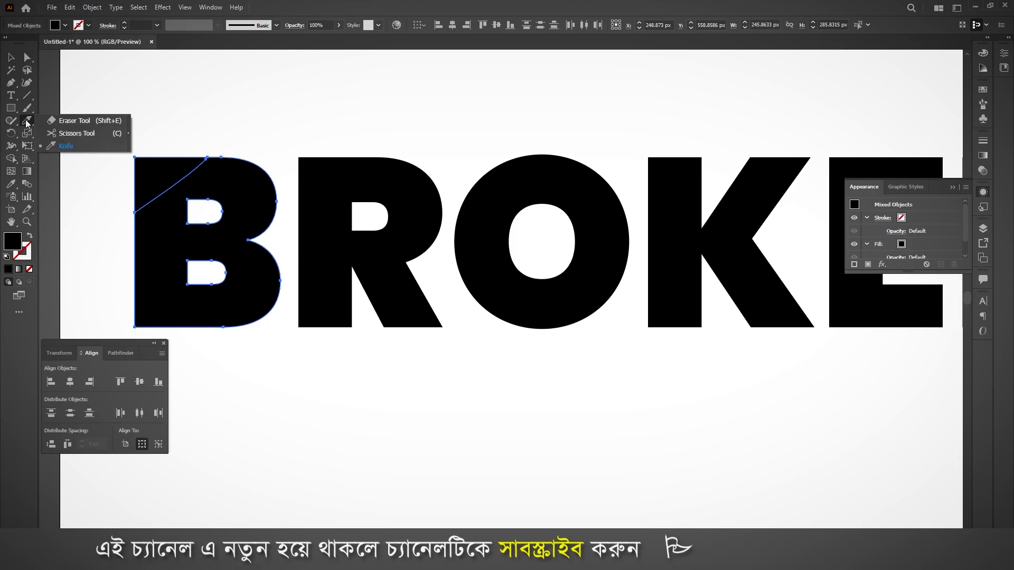
{"action": "left_click", "coordinate": [66, 147]}
{"action": "left_click_drag", "start_coordinate": [128, 251], "coordinate": [195, 334]}
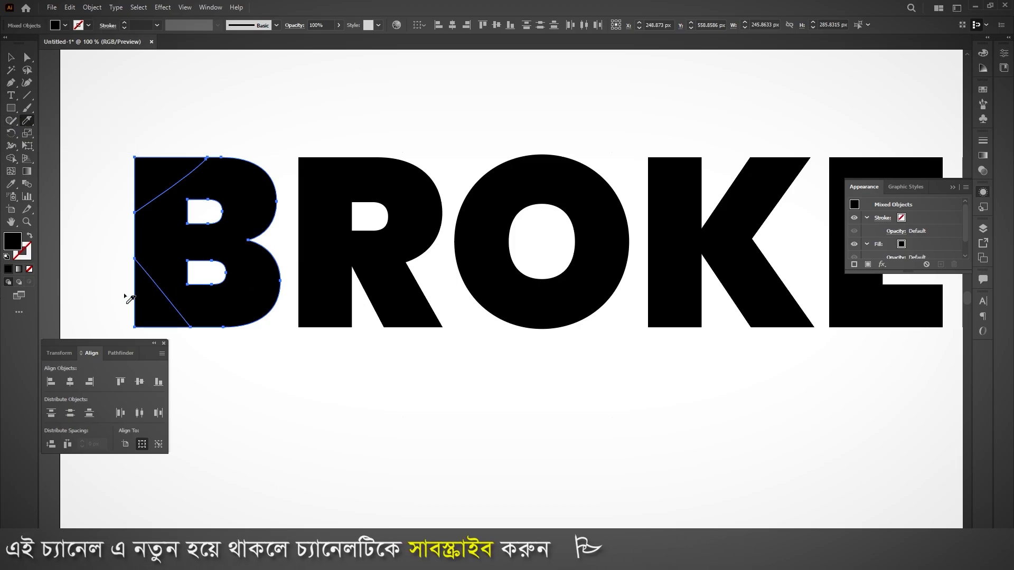
{"action": "left_click_drag", "start_coordinate": [113, 254], "coordinate": [324, 233]}
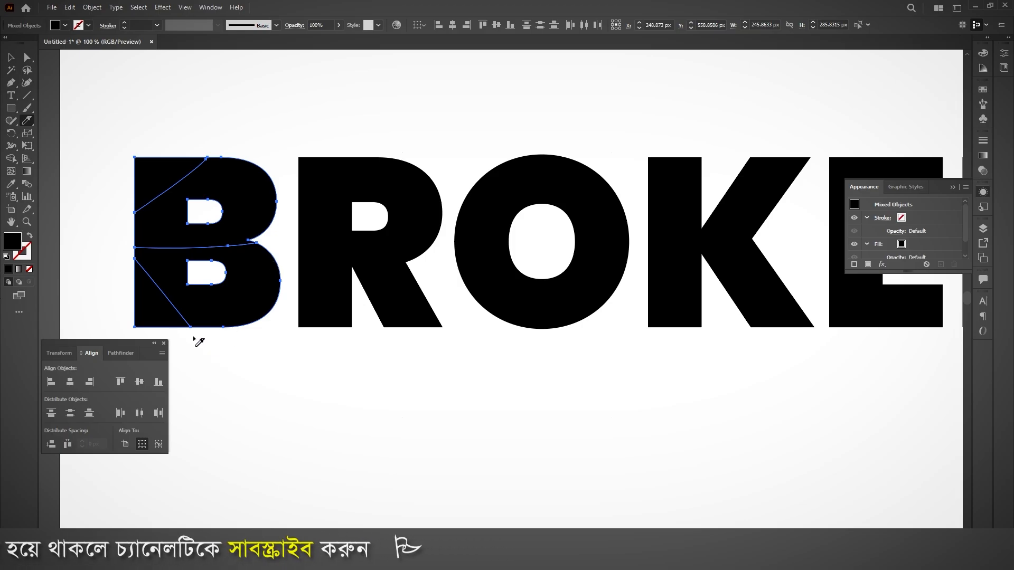
{"action": "left_click_drag", "start_coordinate": [199, 342], "coordinate": [280, 210]}
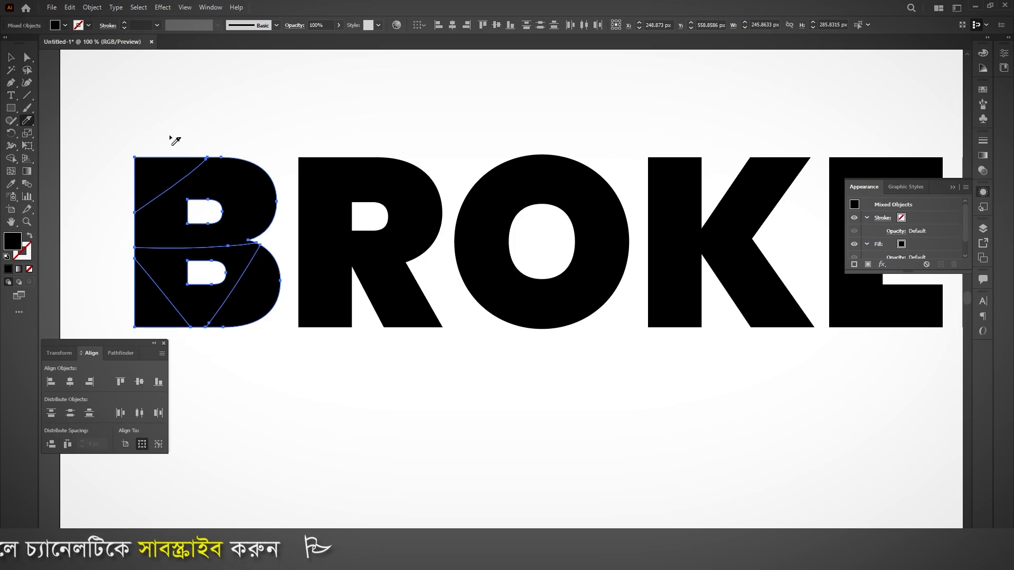
{"action": "left_click_drag", "start_coordinate": [170, 138], "coordinate": [313, 448]}
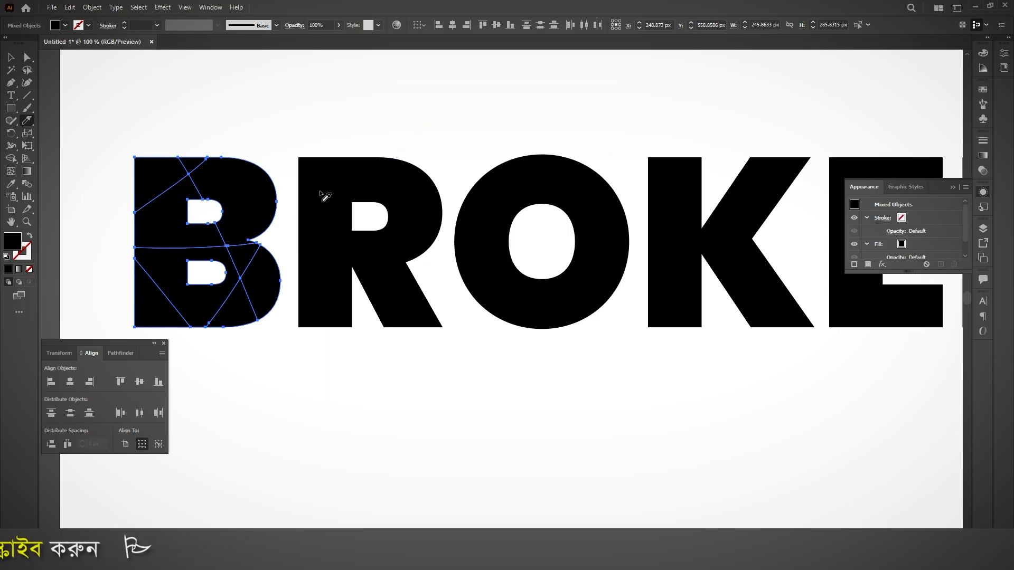
Slice the R with crossing Knife cuts and the O with cuts radiating from its centre.
{"action": "left_click", "coordinate": [373, 190]}
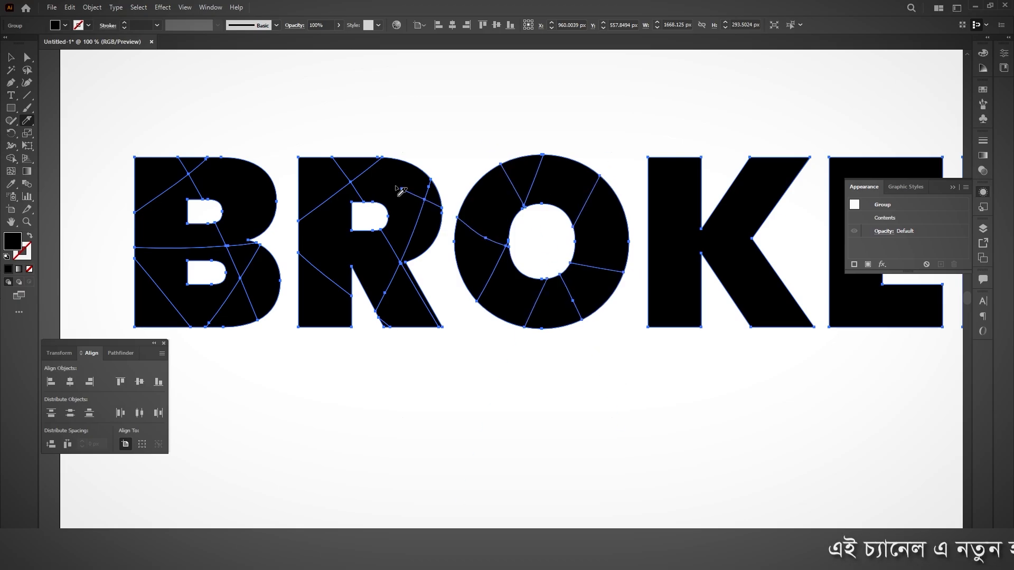
{"action": "key", "text": "ctrl+z"}
{"action": "left_click_drag", "start_coordinate": [455, 200], "coordinate": [622, 290]}
Slice the K with the Knife tool across its lower-left foot, diagonally through its middle, and horizontally across its upper part.
{"action": "left_click_drag", "start_coordinate": [643, 299], "coordinate": [685, 314]}
{"action": "scroll", "coordinate": [528, 307], "scroll_direction": "down", "scroll_amount": 2}
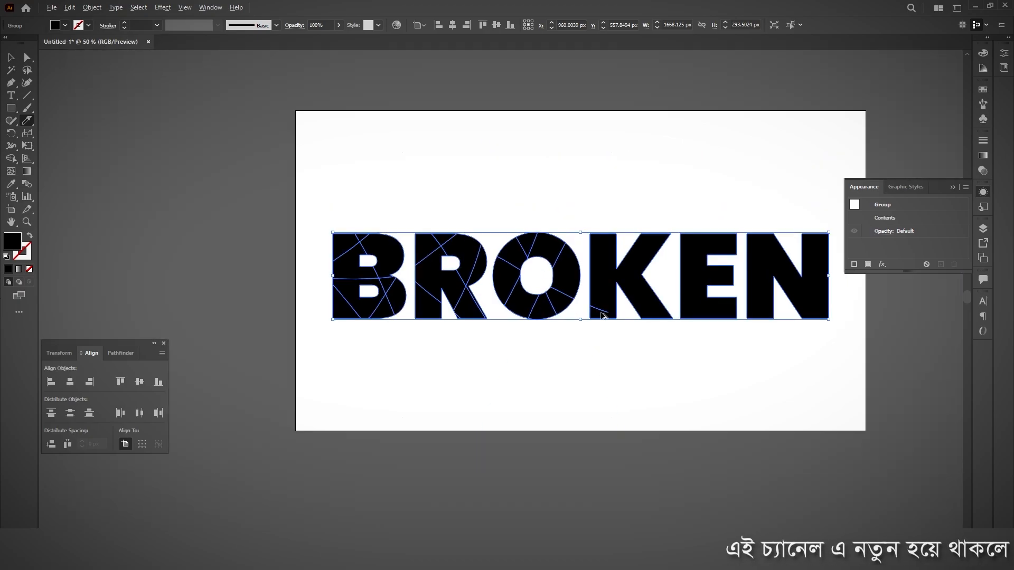
{"action": "scroll", "coordinate": [598, 310], "scroll_direction": "up", "scroll_amount": 3}
{"action": "left_click_drag", "start_coordinate": [624, 312], "coordinate": [679, 343]}
{"action": "scroll", "coordinate": [641, 241], "scroll_direction": "up", "scroll_amount": 2}
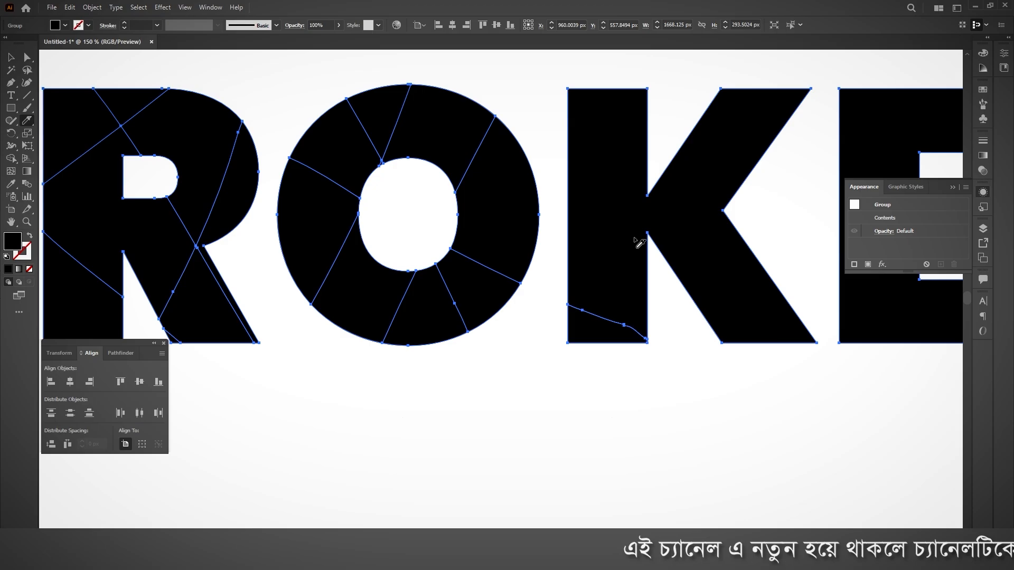
{"action": "left_click_drag", "start_coordinate": [548, 110], "coordinate": [806, 362]}
{"action": "scroll", "coordinate": [549, 224], "scroll_direction": "down", "scroll_amount": 1}
{"action": "left_click_drag", "start_coordinate": [697, 212], "coordinate": [536, 210]}
{"action": "left_click_drag", "start_coordinate": [681, 219], "coordinate": [531, 300]}
Slice the E and the N into shards with diagonal Knife cuts.
{"action": "scroll", "coordinate": [426, 310], "scroll_direction": "down", "scroll_amount": 1}
{"action": "scroll", "coordinate": [766, 283], "scroll_direction": "up", "scroll_amount": 1}
{"action": "left_click_drag", "start_coordinate": [580, 160], "coordinate": [792, 387]}
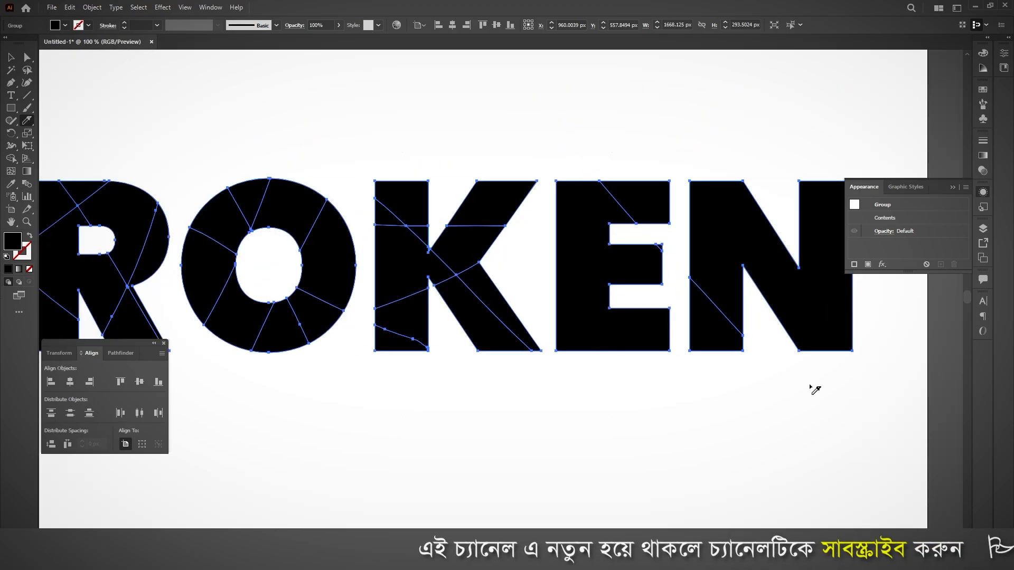
{"action": "left_click_drag", "start_coordinate": [660, 152], "coordinate": [533, 312]}
{"action": "left_click_drag", "start_coordinate": [769, 165], "coordinate": [565, 360]}
{"action": "left_click_drag", "start_coordinate": [549, 234], "coordinate": [646, 361]}
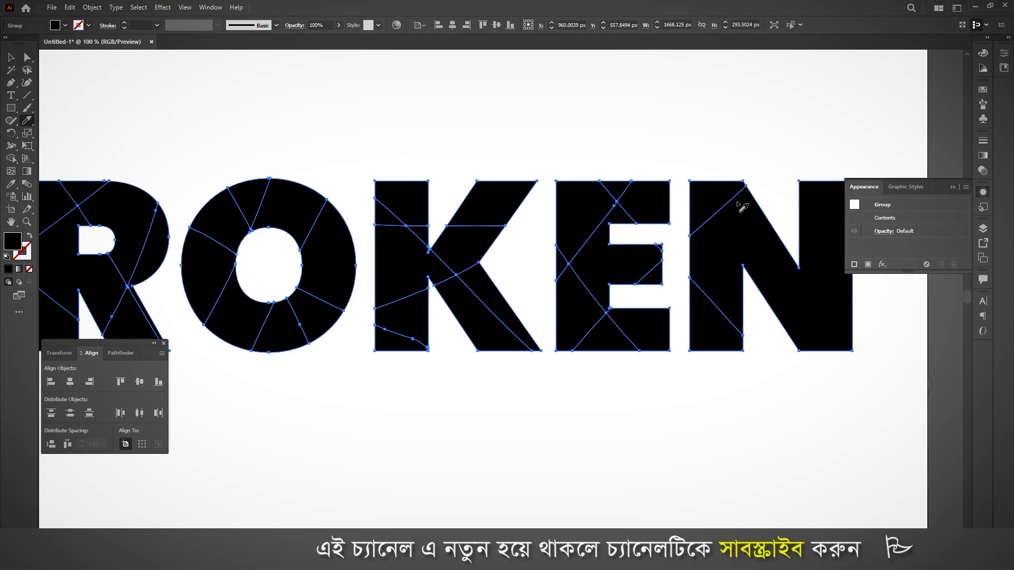
{"action": "left_click_drag", "start_coordinate": [789, 201], "coordinate": [859, 344]}
Select all the sliced BROKEN letters and ungroup them.
{"action": "scroll", "coordinate": [648, 334], "scroll_direction": "down", "scroll_amount": 1}
{"action": "scroll", "coordinate": [583, 268], "scroll_direction": "down", "scroll_amount": 1}
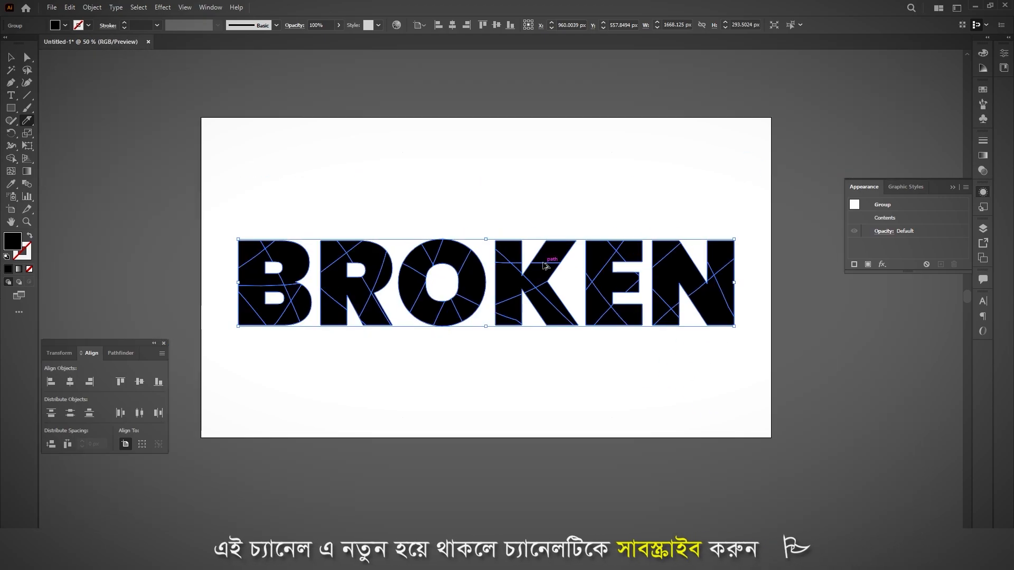
{"action": "left_click", "coordinate": [11, 57]}
{"action": "left_click", "coordinate": [401, 242]}
{"action": "left_click_drag", "start_coordinate": [211, 217], "coordinate": [771, 403]}
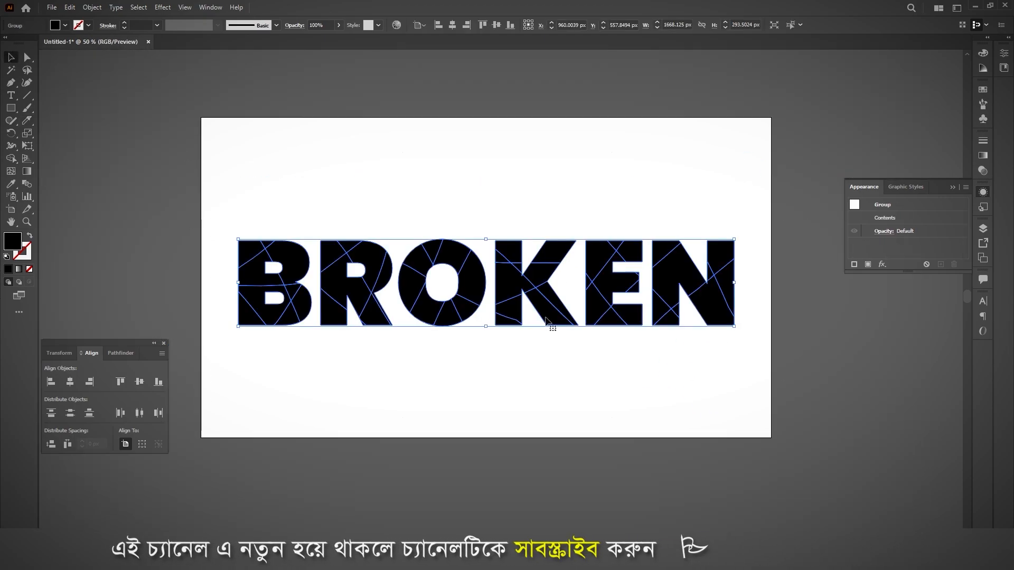
{"action": "right_click", "coordinate": [469, 277]}
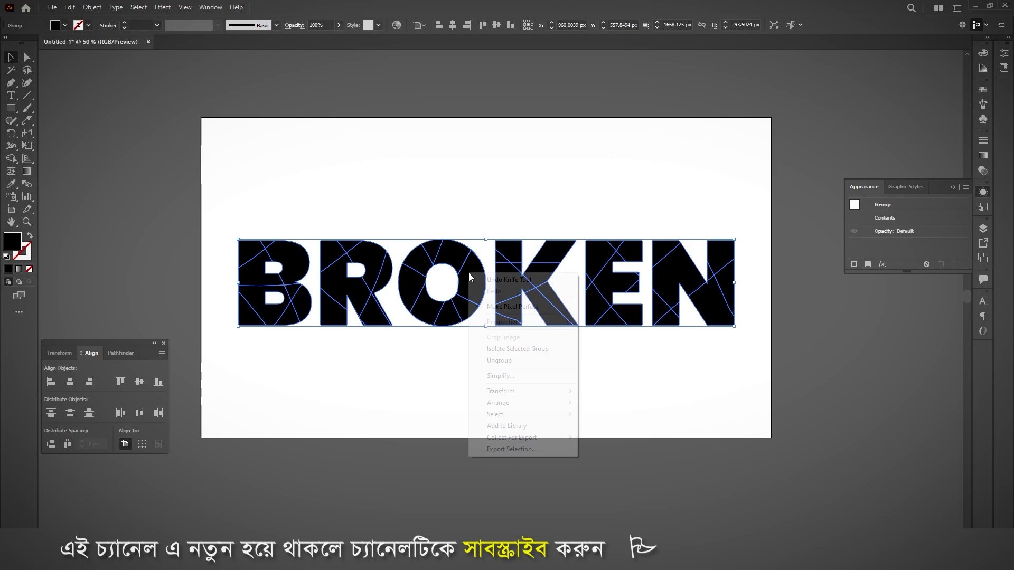
{"action": "left_click", "coordinate": [502, 361]}
{"action": "left_click", "coordinate": [395, 342]}
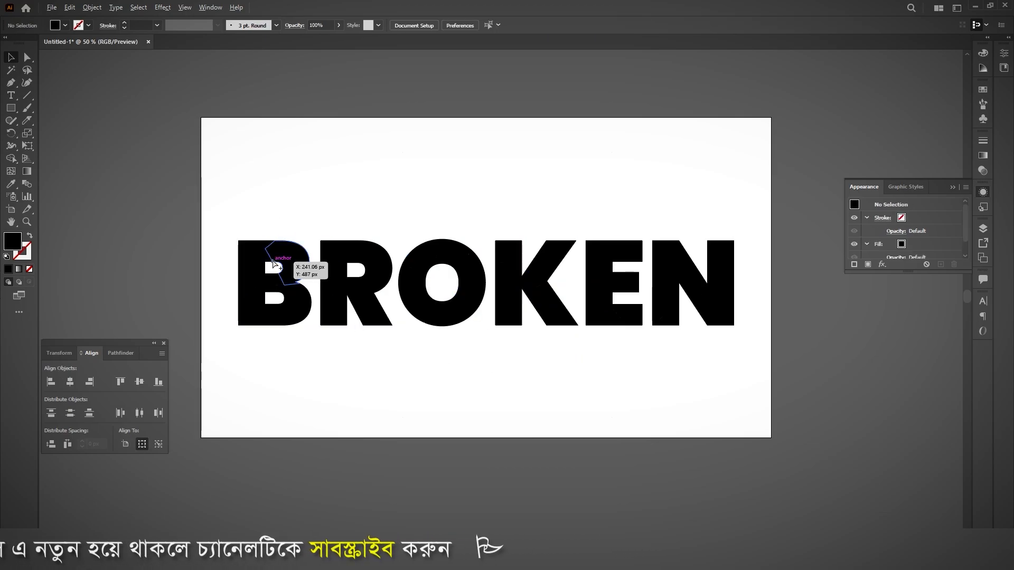
Move the upper shards of the B slightly apart to open narrow gaps along the cuts.
{"action": "left_click", "coordinate": [250, 255]}
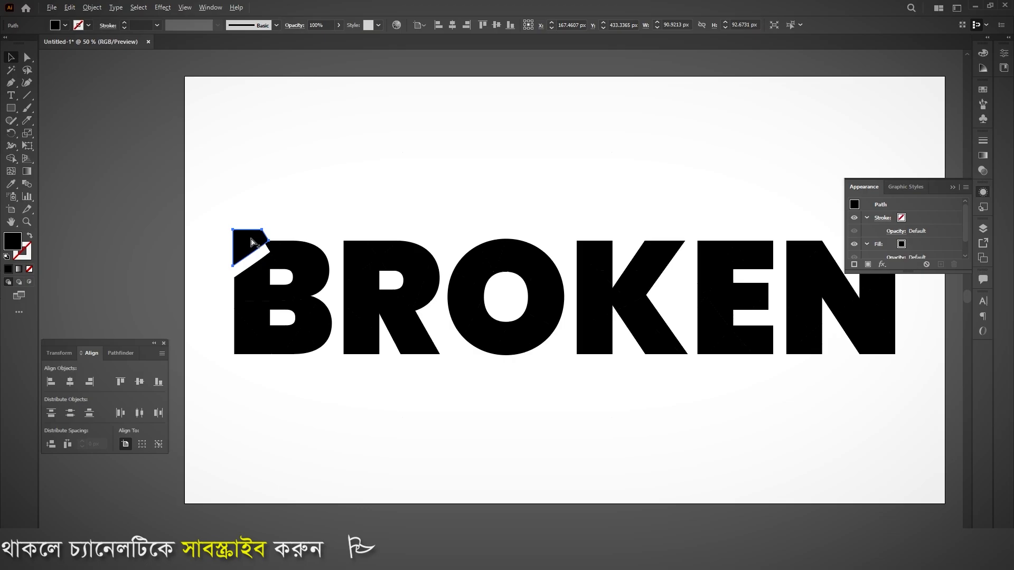
{"action": "scroll", "coordinate": [258, 256], "scroll_direction": "up", "scroll_amount": 2}
{"action": "left_click_drag", "start_coordinate": [260, 265], "coordinate": [255, 262]}
{"action": "left_click_drag", "start_coordinate": [314, 255], "coordinate": [280, 245]}
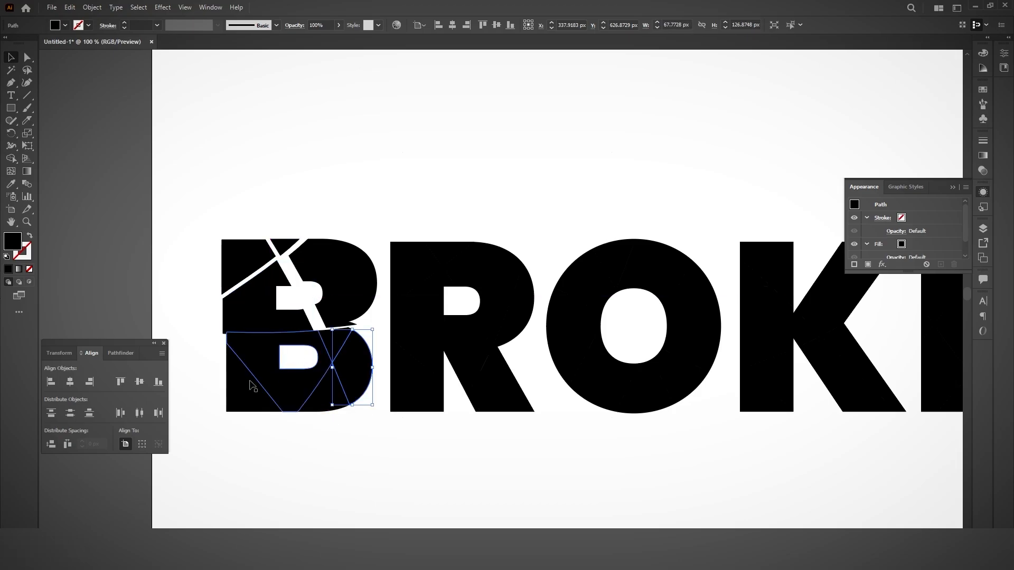
Select the lower shards of all six letters and shift them slightly down from the upper shards.
{"action": "scroll", "coordinate": [216, 362], "scroll_direction": "down", "scroll_amount": 1}
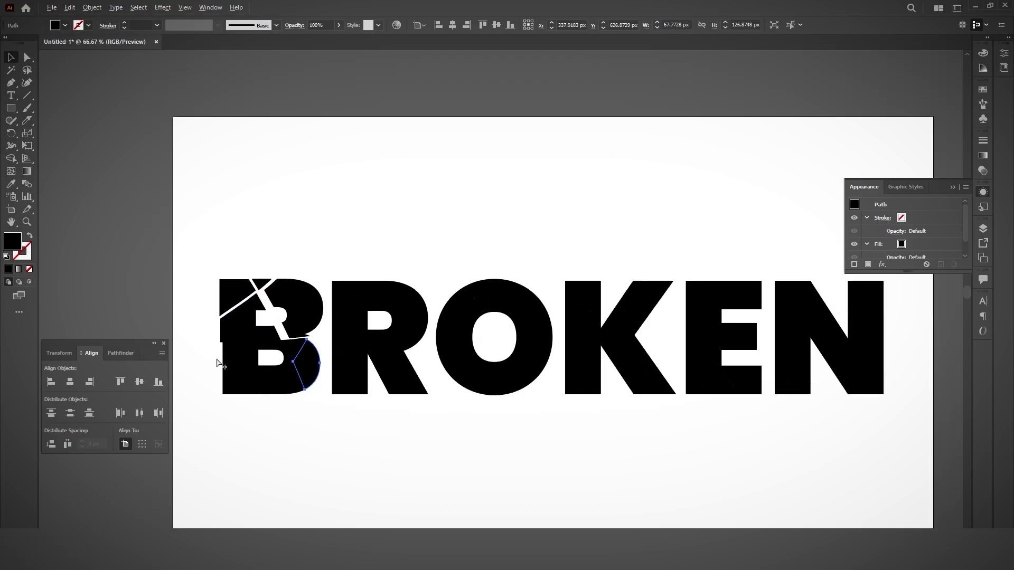
{"action": "left_click_drag", "start_coordinate": [202, 356], "coordinate": [914, 467]}
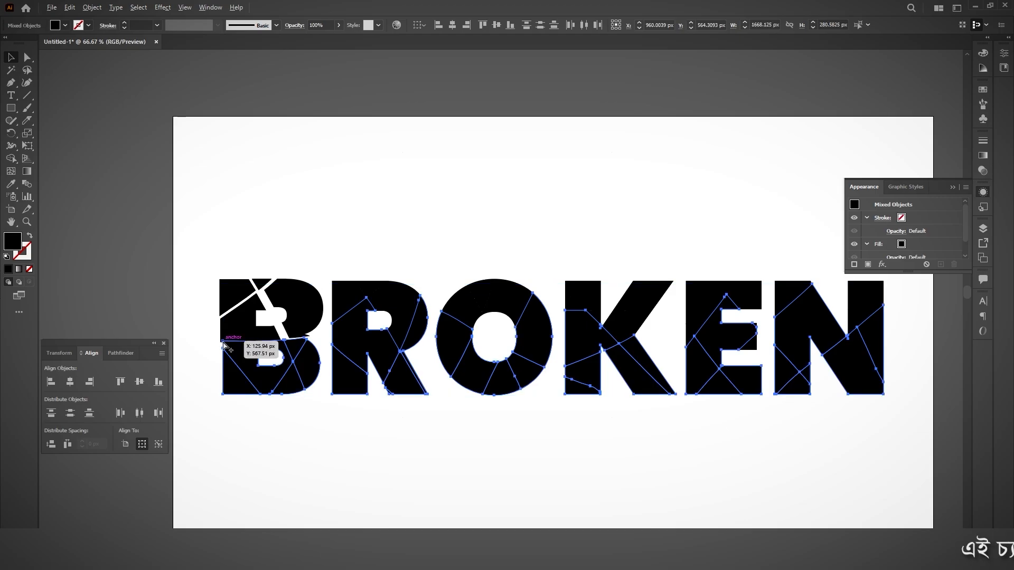
{"action": "scroll", "coordinate": [238, 345], "scroll_direction": "up", "scroll_amount": 1}
{"action": "left_click_drag", "start_coordinate": [239, 381], "coordinate": [245, 415]}
{"action": "left_click", "coordinate": [395, 473]}
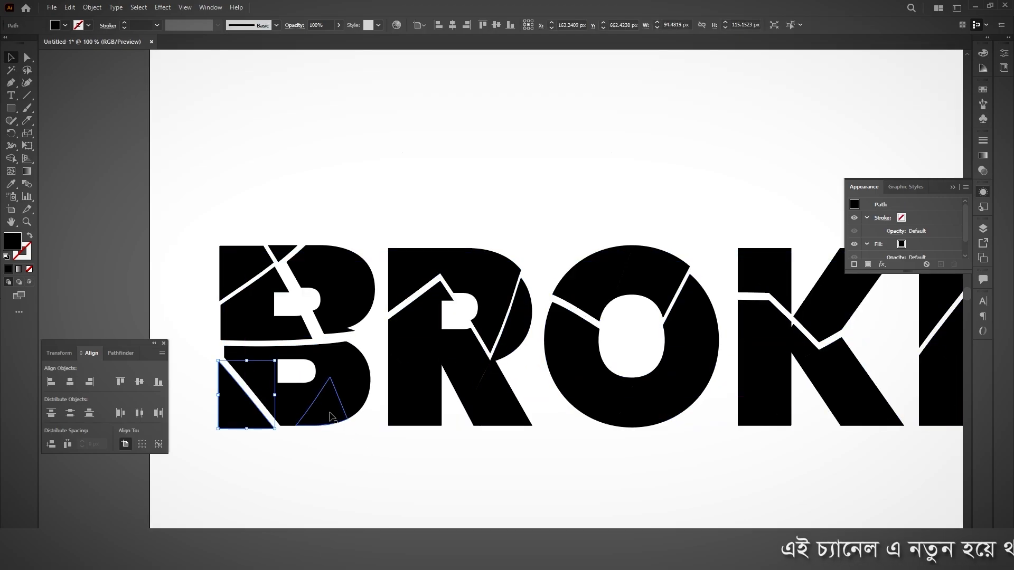
Spread the lower shards of the B apart to leave narrow gaps between them.
{"action": "left_click_drag", "start_coordinate": [330, 411], "coordinate": [334, 417]}
{"action": "left_click_drag", "start_coordinate": [361, 365], "coordinate": [370, 366]}
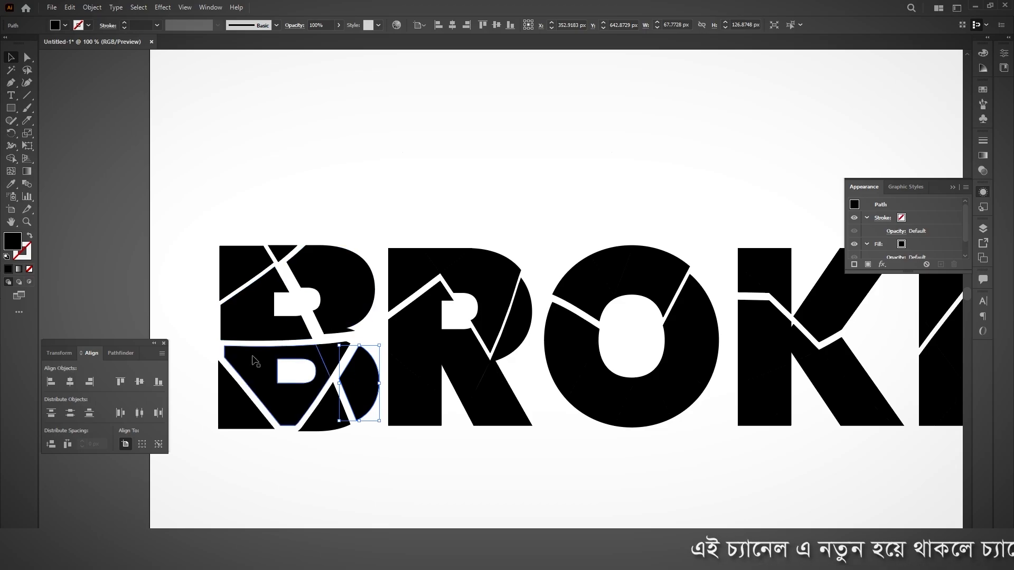
{"action": "left_click_drag", "start_coordinate": [254, 357], "coordinate": [250, 357]}
{"action": "left_click_drag", "start_coordinate": [233, 398], "coordinate": [232, 400]}
{"action": "left_click_drag", "start_coordinate": [330, 407], "coordinate": [362, 384]}
{"action": "left_click", "coordinate": [378, 438]}
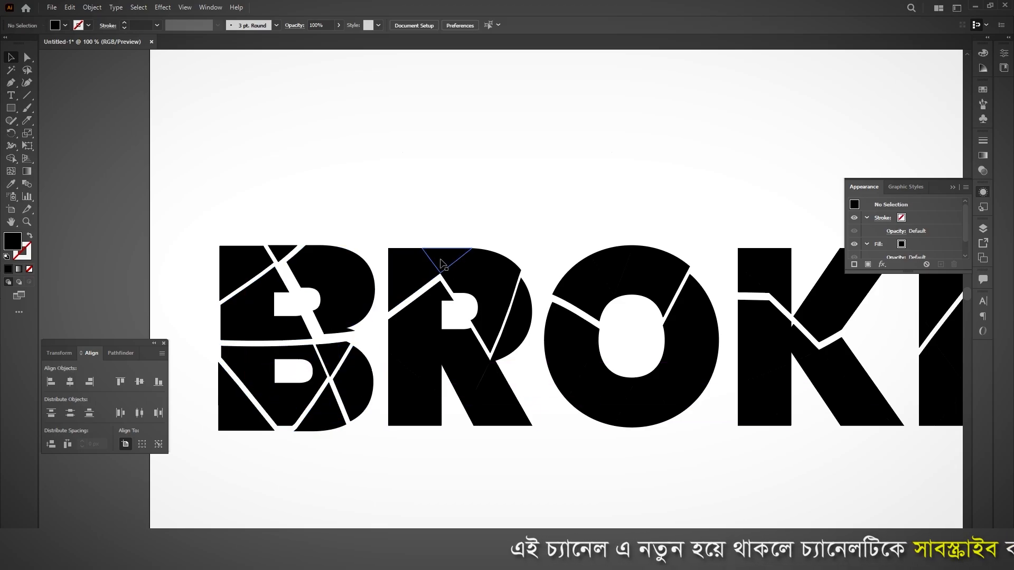
Move the shards of the R slightly apart to open narrow gaps along its cuts.
{"action": "left_click_drag", "start_coordinate": [445, 260], "coordinate": [474, 283]}
{"action": "left_click_drag", "start_coordinate": [511, 339], "coordinate": [517, 343]}
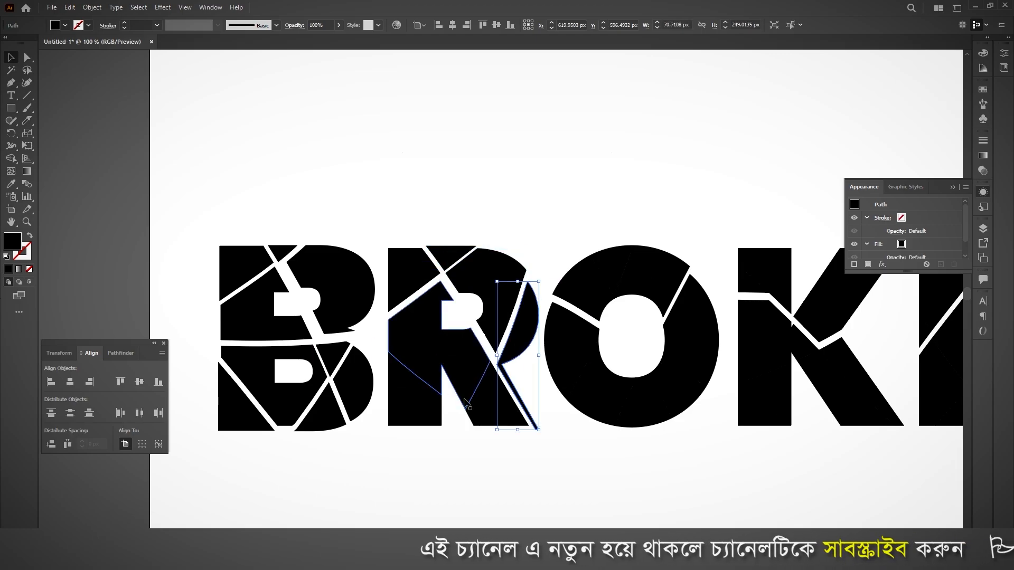
{"action": "left_click_drag", "start_coordinate": [420, 413], "coordinate": [420, 417]}
{"action": "left_click", "coordinate": [419, 340]}
{"action": "left_click_drag", "start_coordinate": [486, 408], "coordinate": [489, 407]}
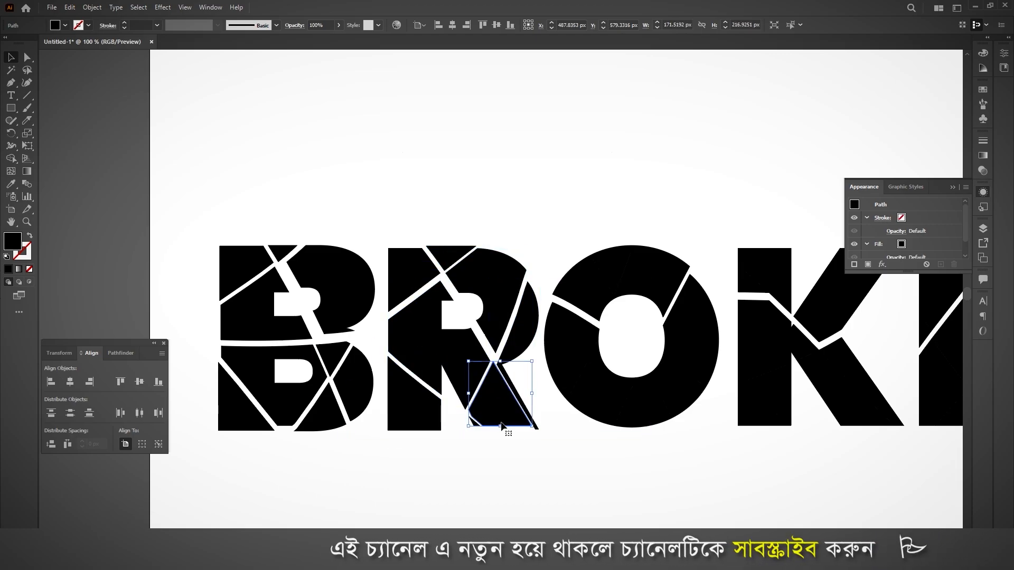
{"action": "left_click", "coordinate": [507, 440]}
Spread the ring segments of the O slightly outward to leave narrow gaps between them.
{"action": "left_click_drag", "start_coordinate": [643, 283], "coordinate": [645, 278]}
{"action": "left_click_drag", "start_coordinate": [608, 275], "coordinate": [576, 285]}
{"action": "key", "text": "ctrl+z"}
{"action": "left_click_drag", "start_coordinate": [595, 394], "coordinate": [595, 397]}
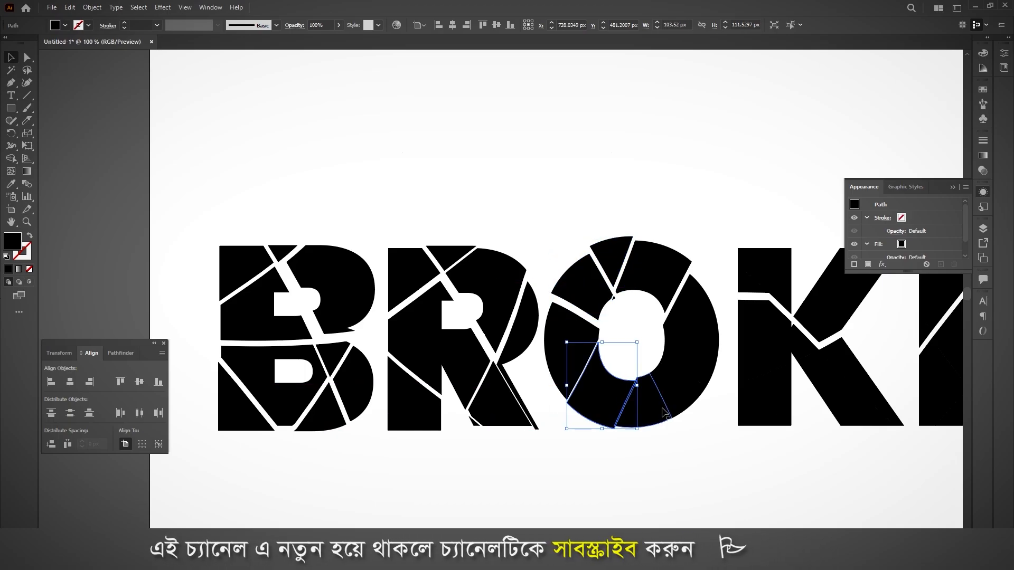
{"action": "left_click_drag", "start_coordinate": [677, 397], "coordinate": [647, 411]}
{"action": "left_click_drag", "start_coordinate": [691, 328], "coordinate": [696, 332]}
{"action": "left_click_drag", "start_coordinate": [681, 400], "coordinate": [710, 417]}
{"action": "left_click_drag", "start_coordinate": [691, 392], "coordinate": [691, 397]}
Separate the shards of the K, shifting its upper, middle and lower pieces slightly apart.
{"action": "scroll", "coordinate": [427, 324], "scroll_direction": "down", "scroll_amount": 1}
{"action": "scroll", "coordinate": [427, 324], "scroll_direction": "down", "scroll_amount": 2}
{"action": "scroll", "coordinate": [534, 314], "scroll_direction": "up", "scroll_amount": 4}
{"action": "left_click_drag", "start_coordinate": [510, 289], "coordinate": [513, 287]}
{"action": "scroll", "coordinate": [481, 290], "scroll_direction": "down", "scroll_amount": 2}
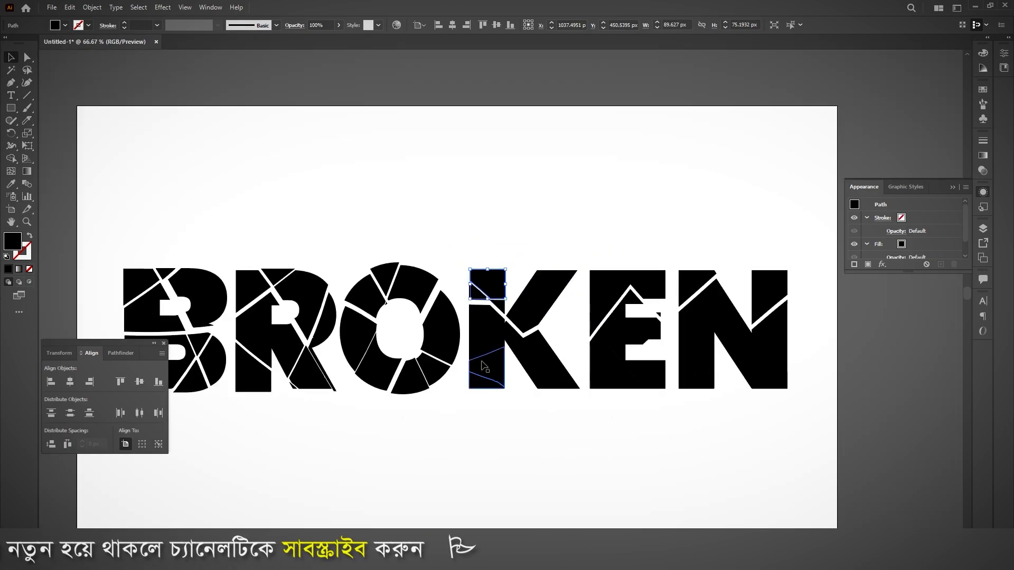
{"action": "scroll", "coordinate": [483, 382], "scroll_direction": "up", "scroll_amount": 1}
{"action": "left_click_drag", "start_coordinate": [478, 386], "coordinate": [476, 383]}
{"action": "left_click", "coordinate": [475, 400]}
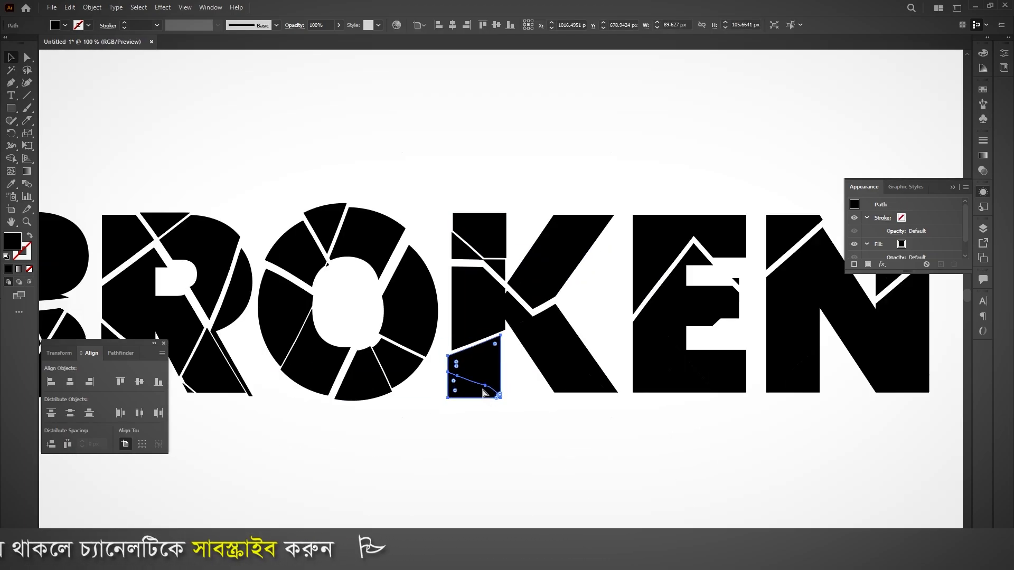
{"action": "left_click_drag", "start_coordinate": [535, 356], "coordinate": [536, 361]}
{"action": "left_click_drag", "start_coordinate": [513, 312], "coordinate": [515, 313]}
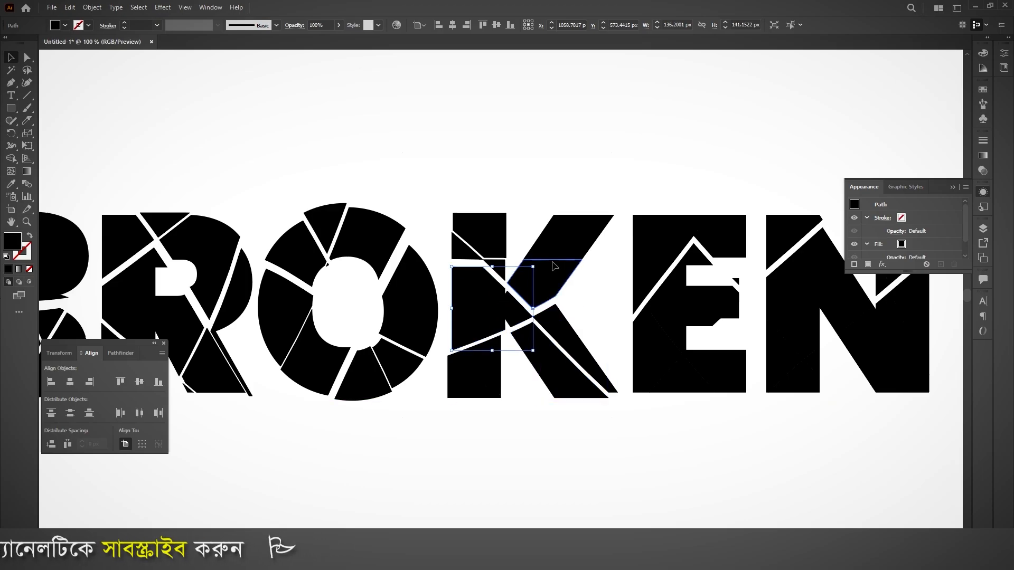
{"action": "left_click", "coordinate": [577, 277]}
Move the shards of the E slightly apart along its cuts, including the tips of its arms.
{"action": "scroll", "coordinate": [483, 314], "scroll_direction": "down", "scroll_amount": 3}
{"action": "scroll", "coordinate": [549, 314], "scroll_direction": "up", "scroll_amount": 3}
{"action": "left_click_drag", "start_coordinate": [516, 256], "coordinate": [565, 224]}
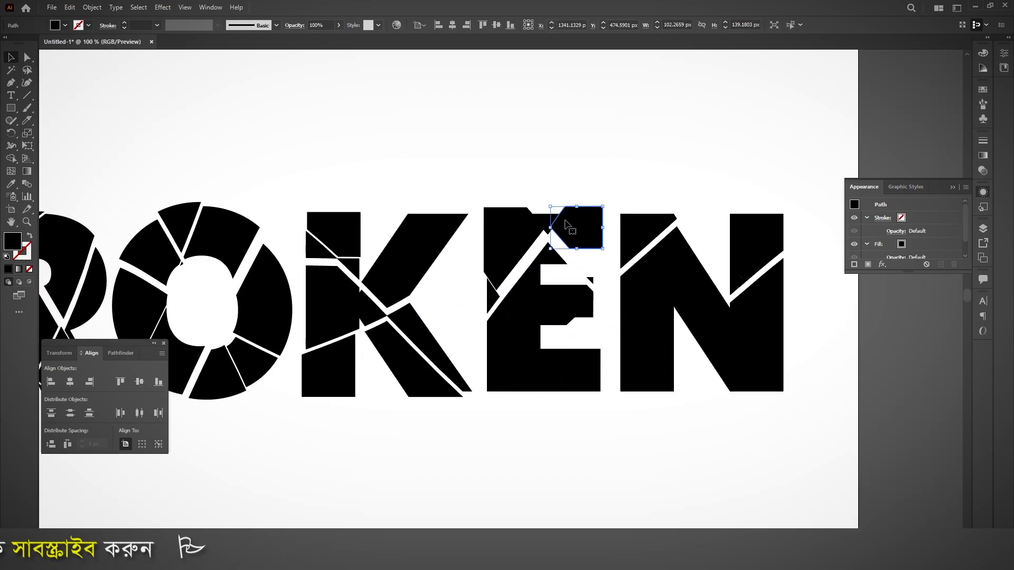
{"action": "left_click_drag", "start_coordinate": [520, 307], "coordinate": [519, 305]}
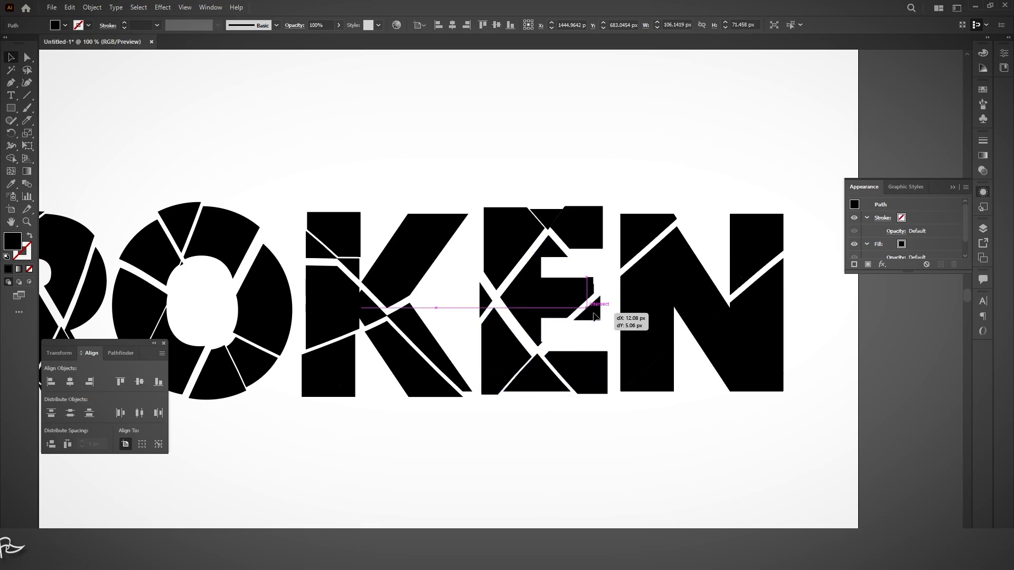
{"action": "left_click_drag", "start_coordinate": [591, 242], "coordinate": [591, 242]}
Spread the shards of the N slightly apart to open narrow gaps along its cuts.
{"action": "scroll", "coordinate": [594, 245], "scroll_direction": "down", "scroll_amount": 1}
{"action": "scroll", "coordinate": [681, 272], "scroll_direction": "up", "scroll_amount": 1}
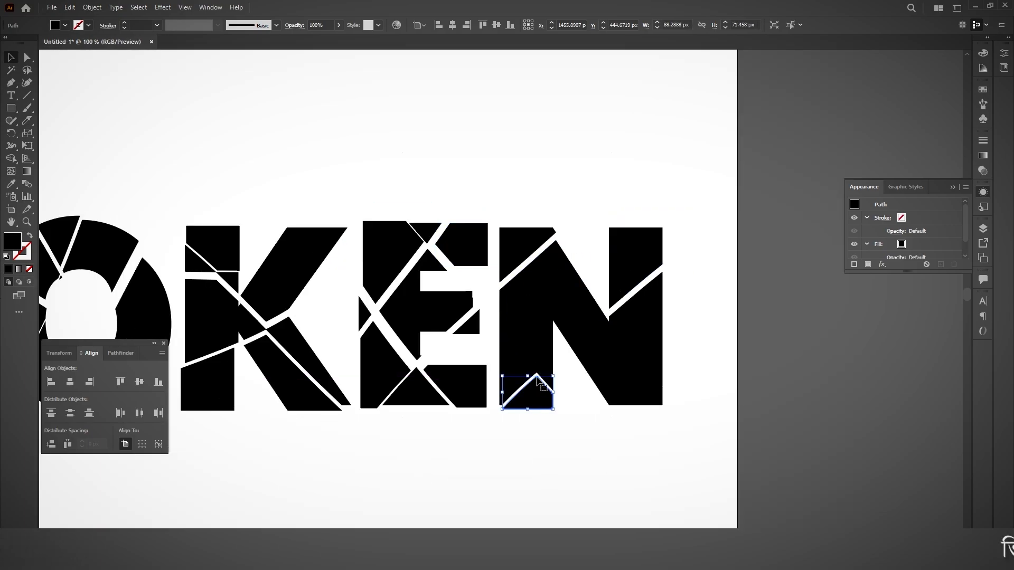
{"action": "left_click_drag", "start_coordinate": [641, 370], "coordinate": [623, 400]}
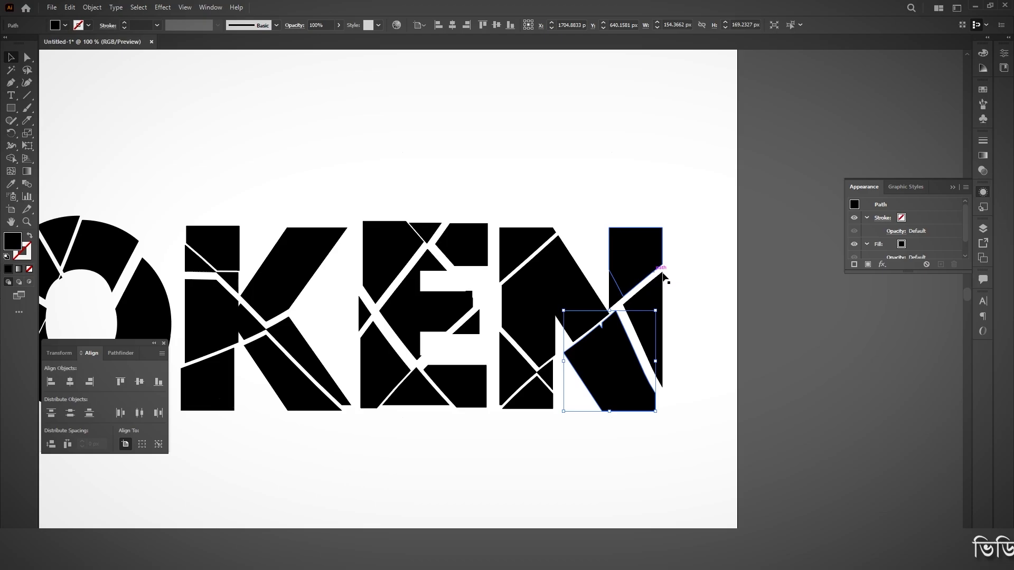
{"action": "left_click", "coordinate": [670, 300]}
Select all the shards of BROKEN and fill them with the white-to-black linear gradient.
{"action": "scroll", "coordinate": [670, 304], "scroll_direction": "down", "scroll_amount": 2}
{"action": "scroll", "coordinate": [410, 200], "scroll_direction": "down", "scroll_amount": 1}
{"action": "left_click_drag", "start_coordinate": [138, 211], "coordinate": [754, 355]}
{"action": "left_click", "coordinate": [982, 156]}
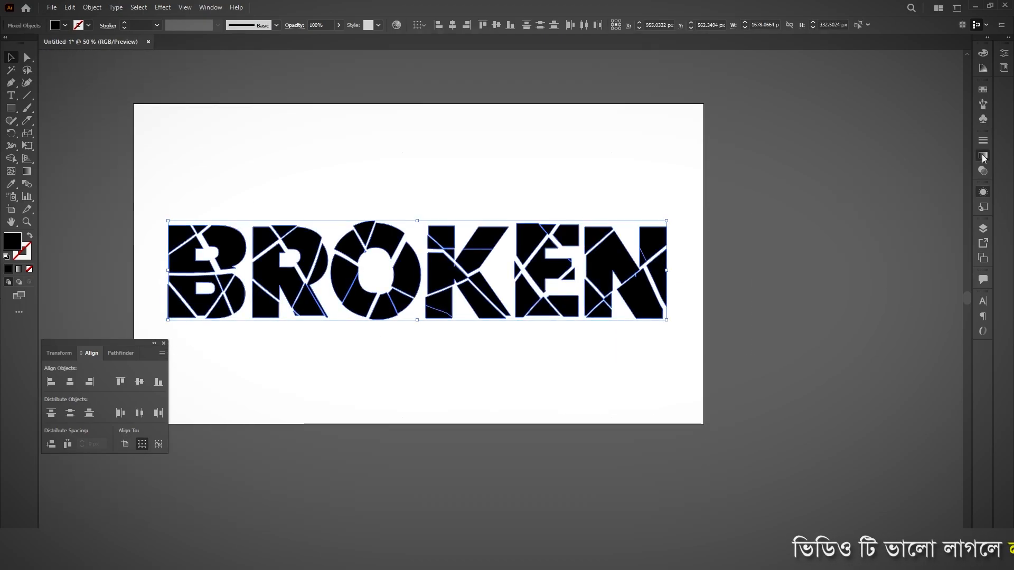
{"action": "left_click", "coordinate": [856, 155]}
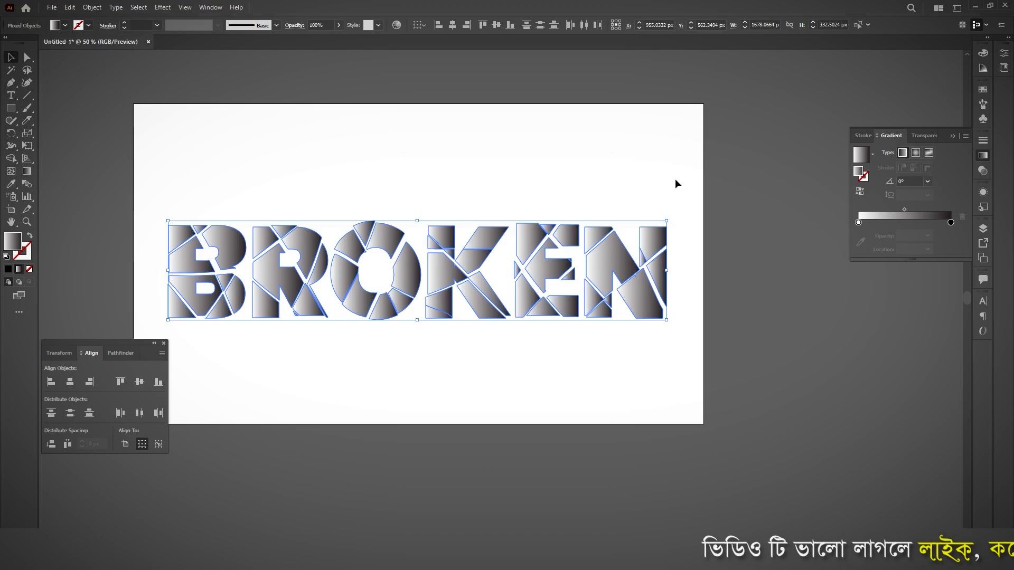
Redraw the gradient vertically across all the shards with the Gradient tool, from above the word to below it.
{"action": "left_click", "coordinate": [27, 172]}
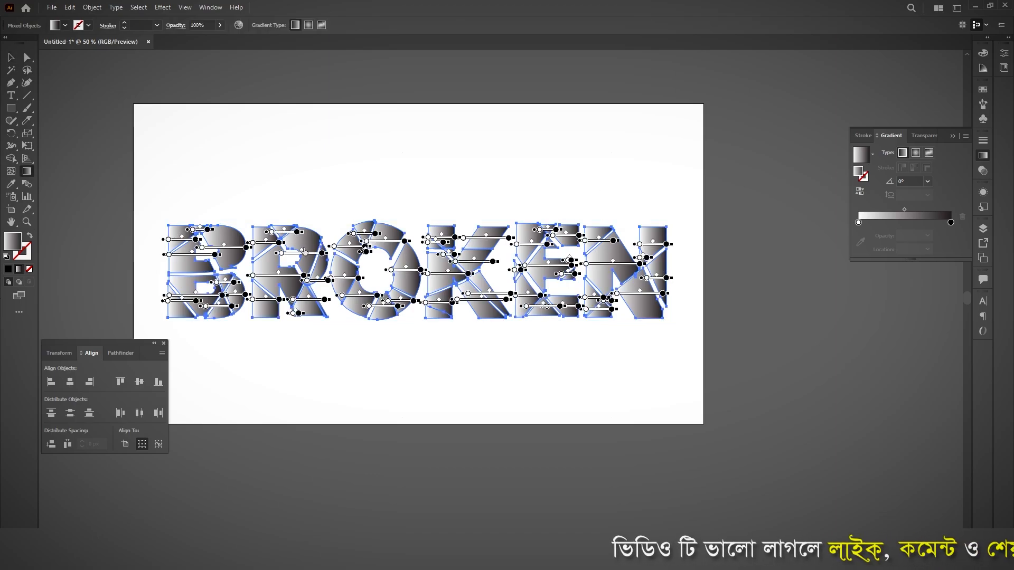
{"action": "mouse_move", "coordinate": [423, 196]}
{"action": "left_mouse_down"}
{"action": "mouse_move", "coordinate": [423, 401]}
{"action": "mouse_move", "coordinate": [409, 376]}
{"action": "left_mouse_up"}
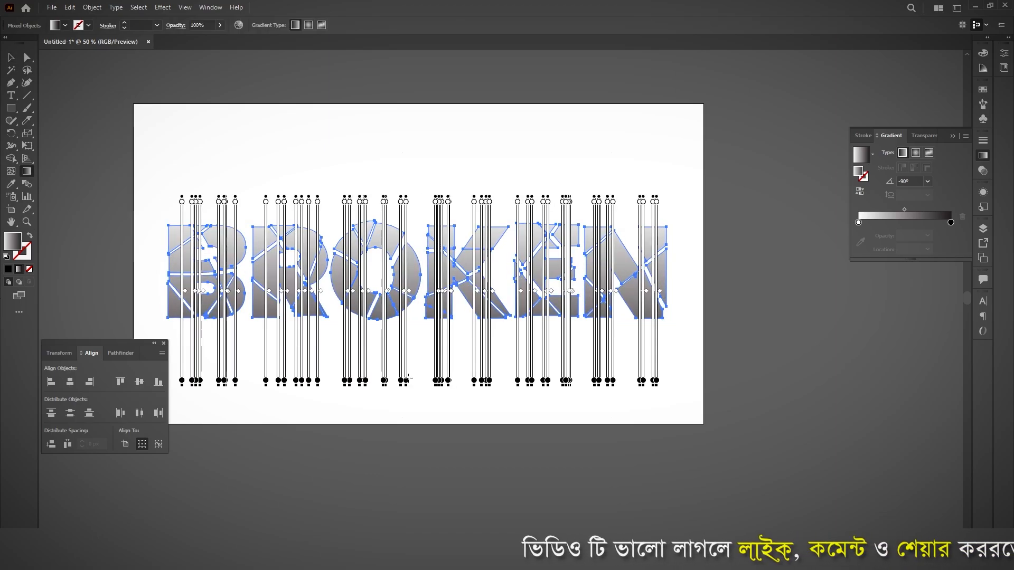
{"action": "left_click", "coordinate": [13, 59]}
{"action": "left_click", "coordinate": [473, 259]}
Draw a 1920 × 1080 px rectangle covering the artboard and send it to the back.
{"action": "scroll", "coordinate": [660, 428], "scroll_direction": "down", "scroll_amount": 1}
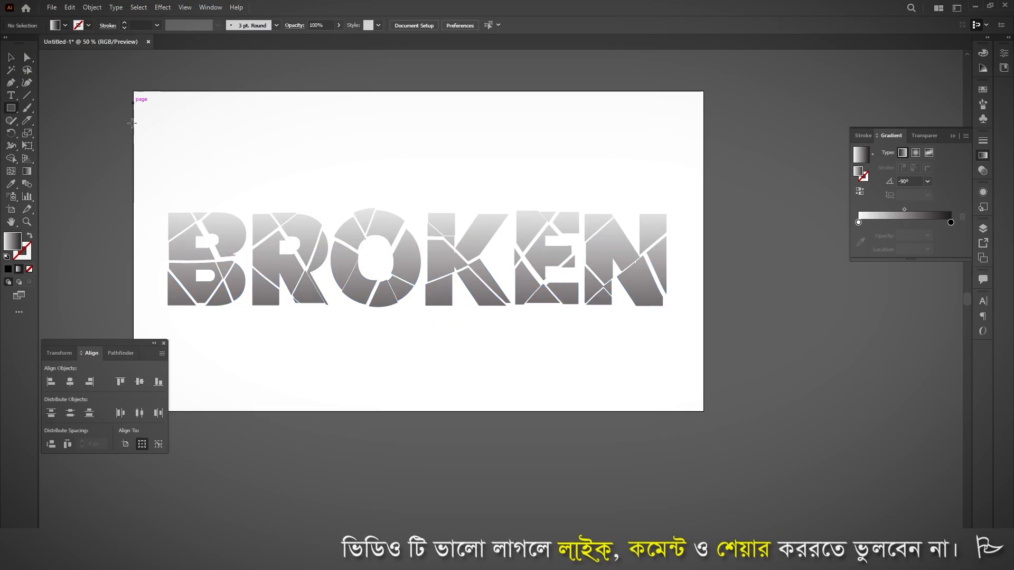
{"action": "left_click", "coordinate": [152, 343]}
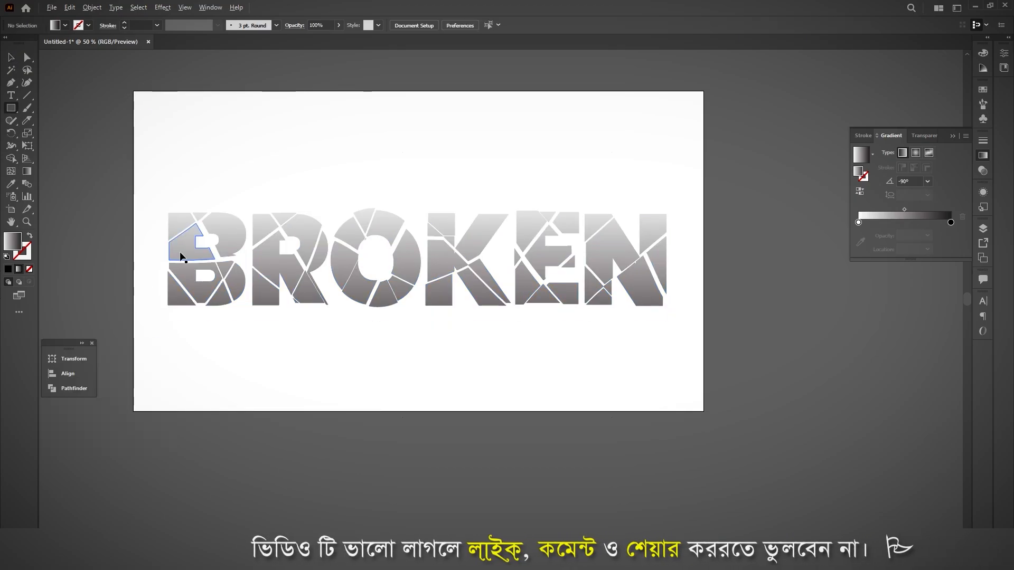
{"action": "scroll", "coordinate": [180, 256], "scroll_direction": "up", "scroll_amount": 1}
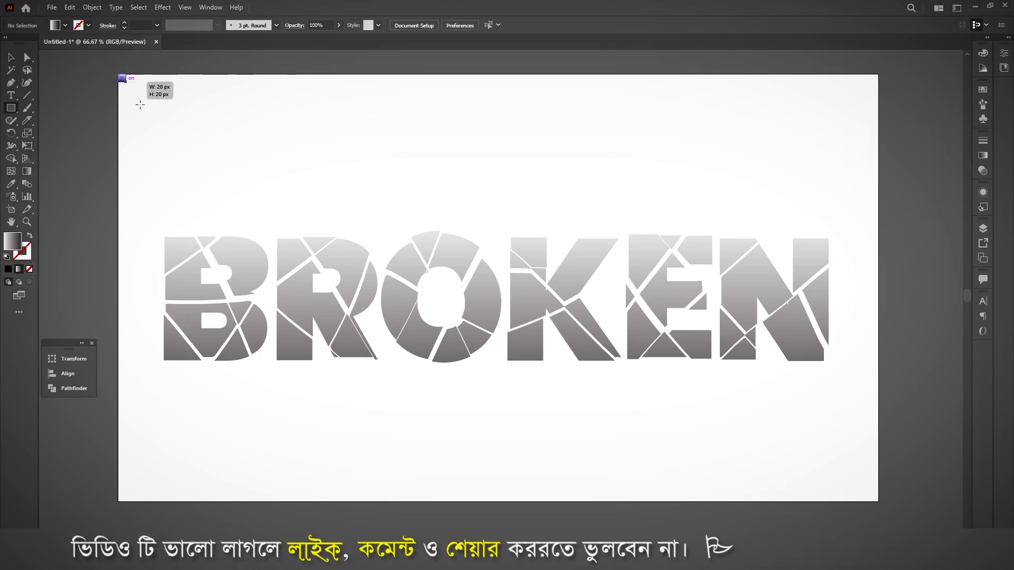
{"action": "left_click_drag", "start_coordinate": [140, 105], "coordinate": [874, 501]}
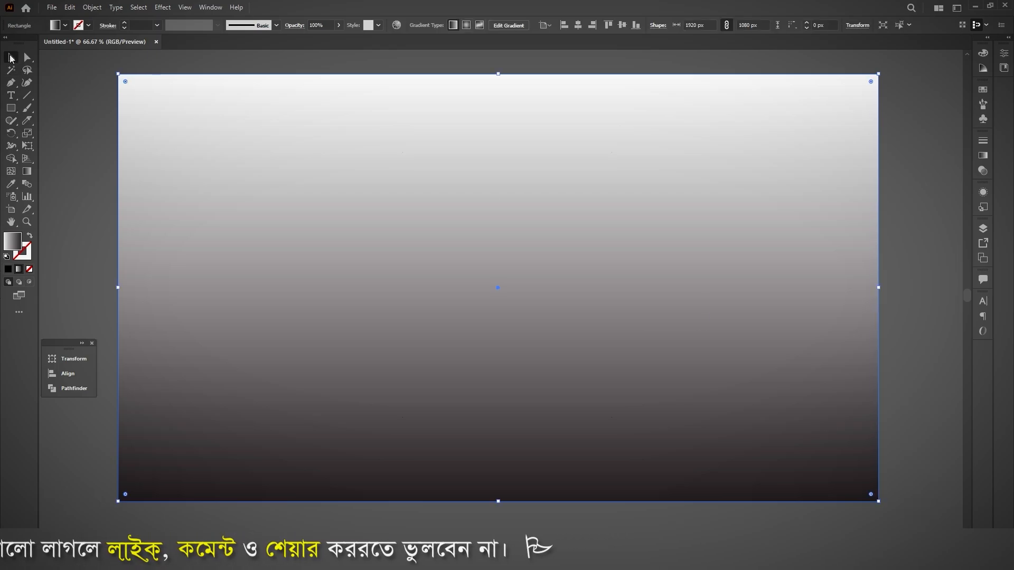
{"action": "right_click", "coordinate": [214, 119]}
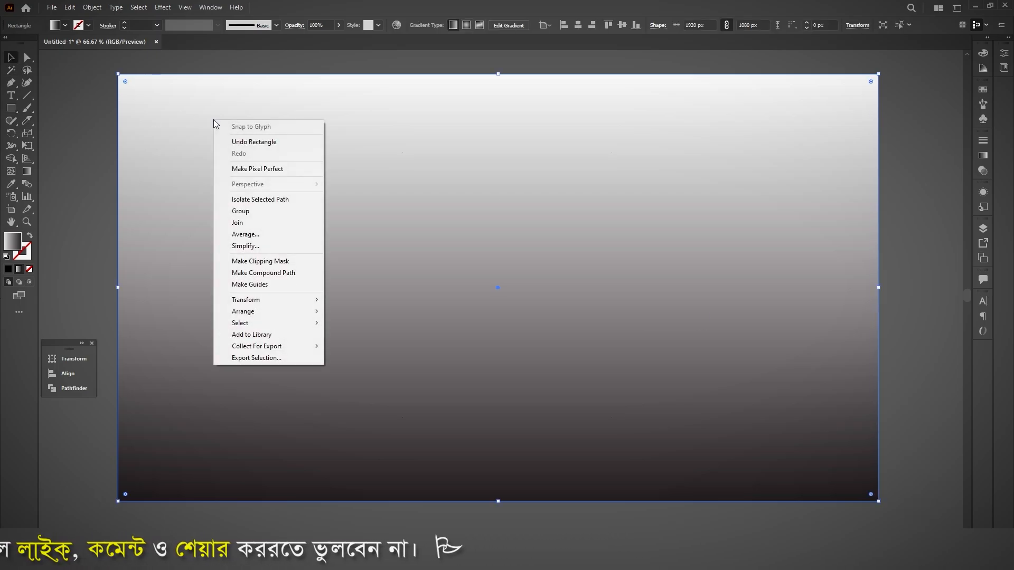
{"action": "mouse_move", "coordinate": [298, 313]}
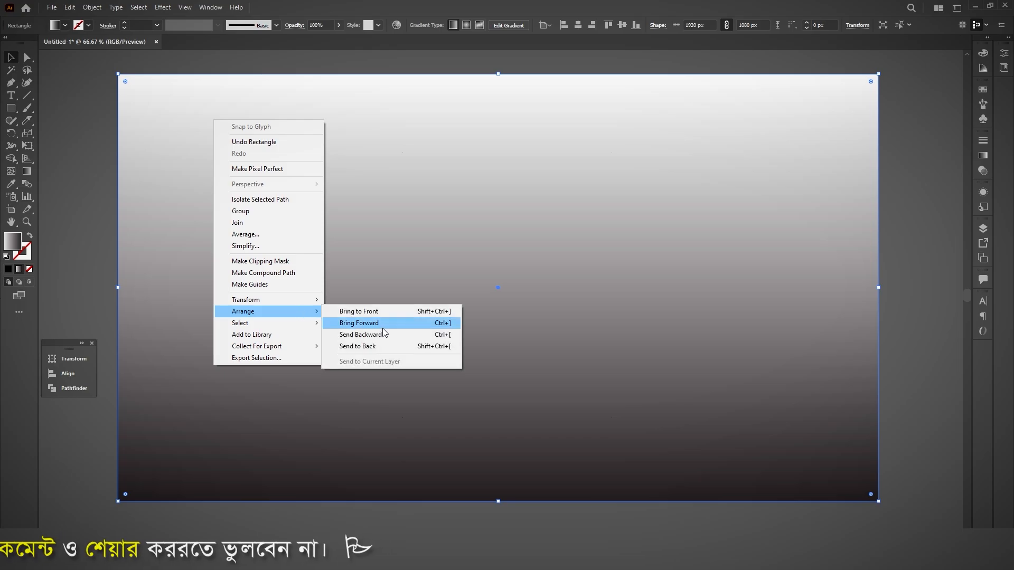
{"action": "left_click", "coordinate": [384, 347]}
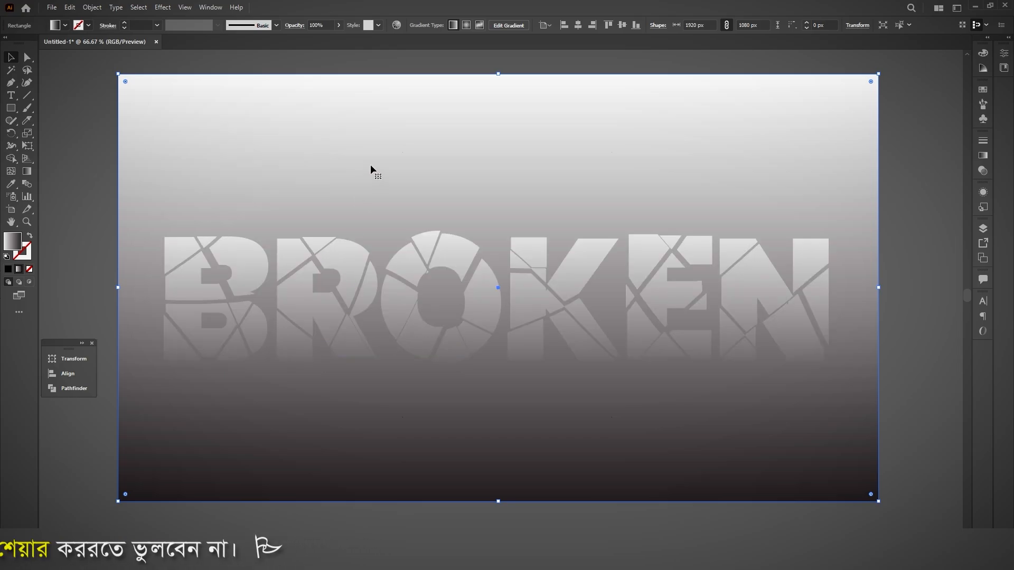
Recolour the background rectangle's gradient, with a dark grey start stop and a near-black end stop.
{"action": "left_click", "coordinate": [983, 155]}
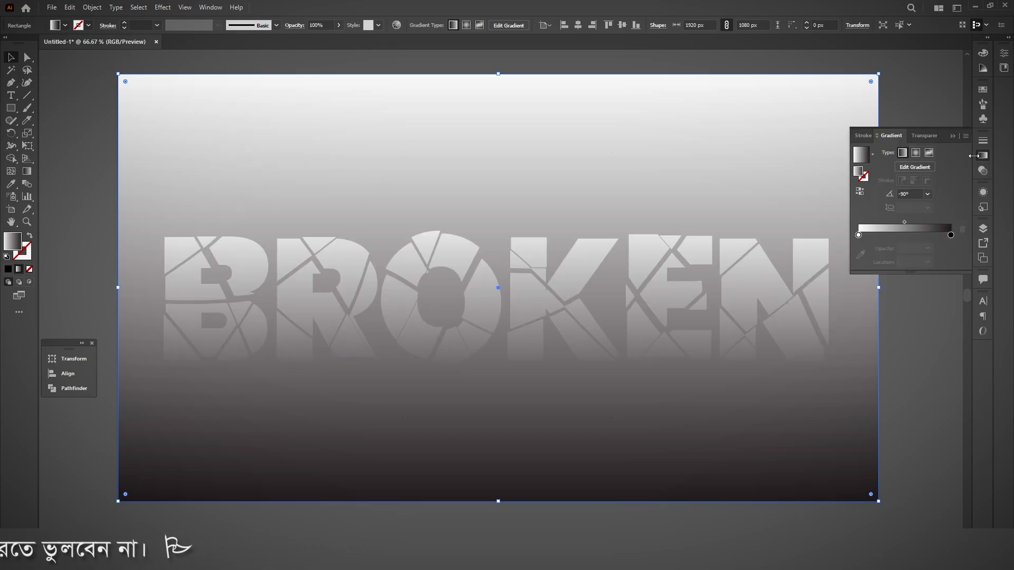
{"action": "double_click", "coordinate": [858, 236]}
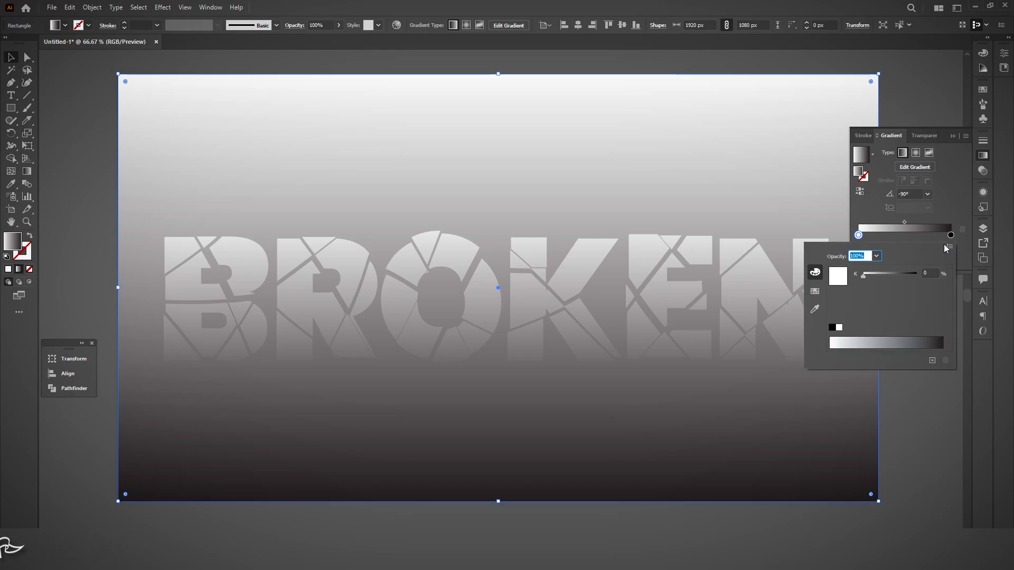
{"action": "left_click", "coordinate": [815, 292]}
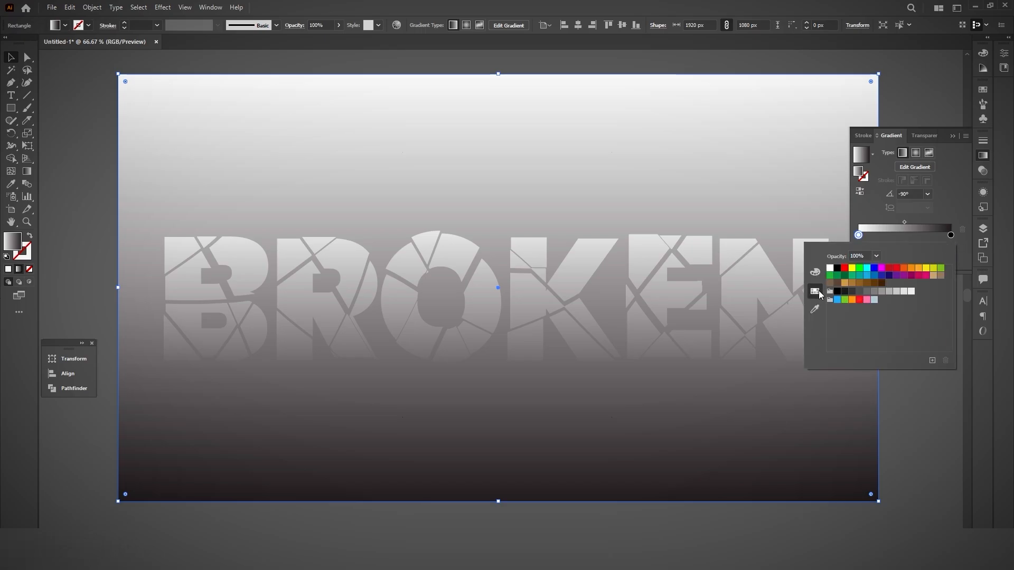
{"action": "left_click", "coordinate": [860, 292]}
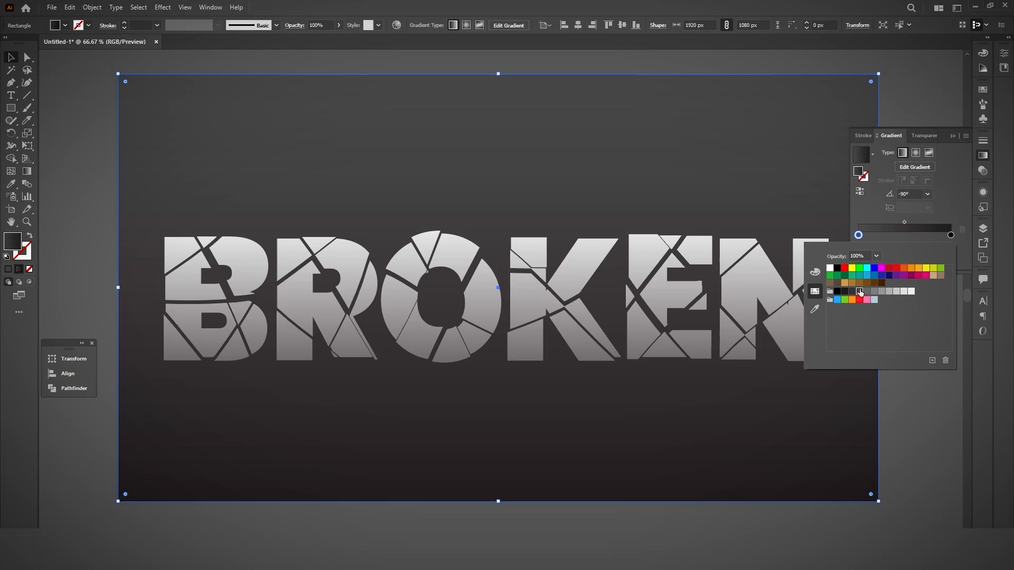
{"action": "double_click", "coordinate": [951, 236]}
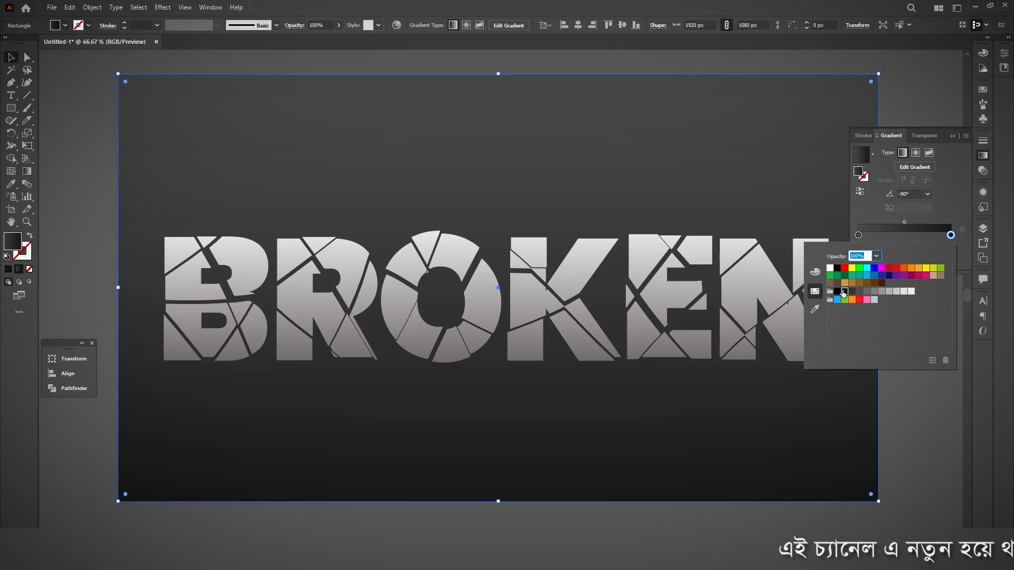
{"action": "left_click", "coordinate": [98, 190]}
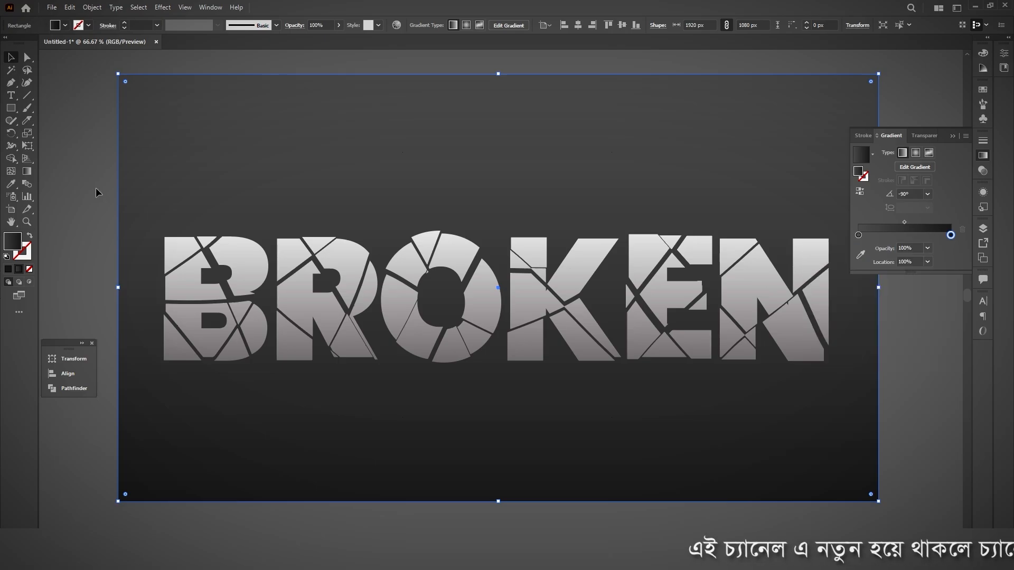
{"action": "left_click", "coordinate": [98, 190]}
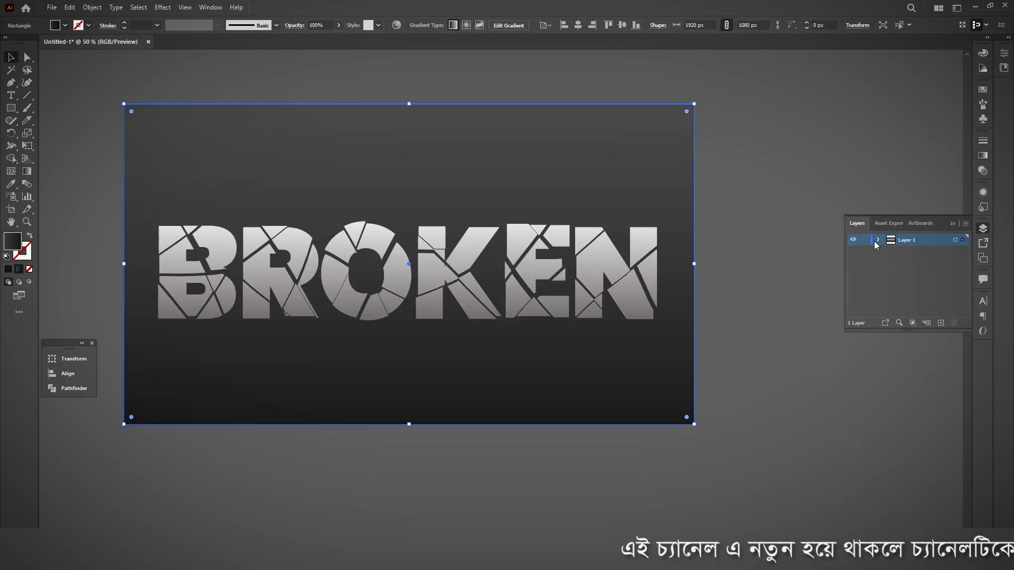
Expand Layer 1 and lock the background rectangle at the bottom of its stack.
{"action": "left_click", "coordinate": [877, 240]}
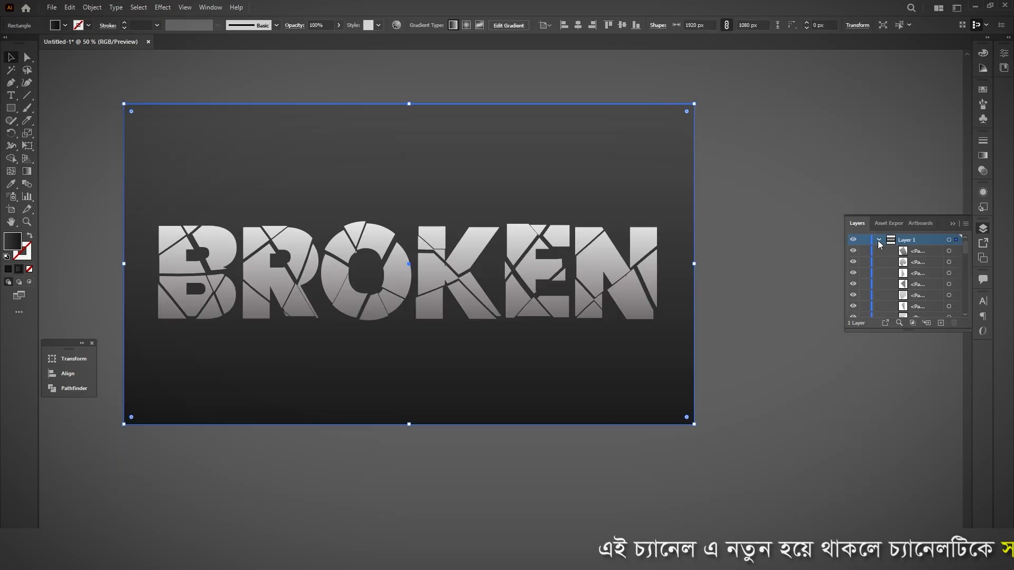
{"action": "scroll", "coordinate": [904, 261], "scroll_direction": "down", "scroll_amount": 5}
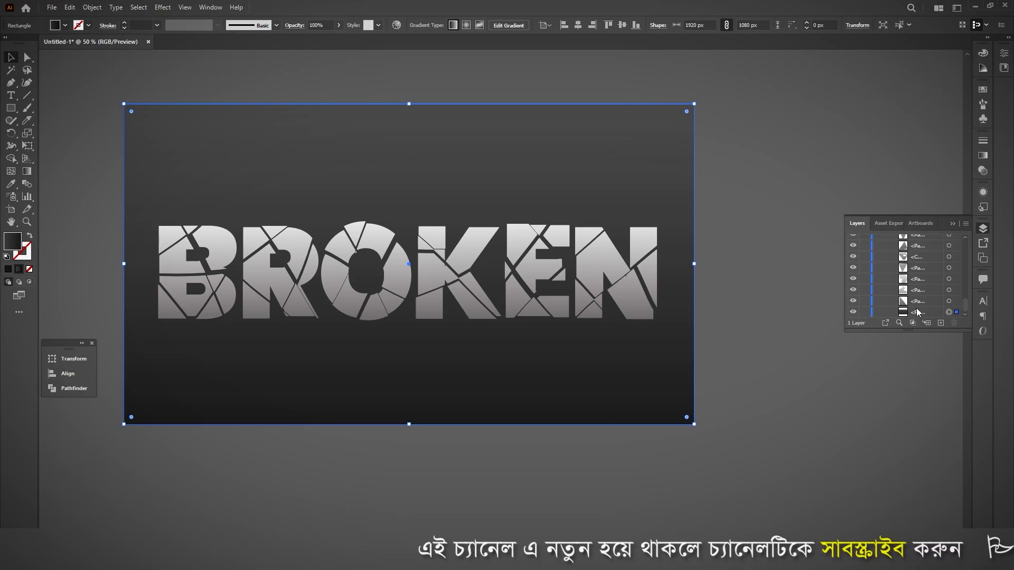
{"action": "left_click", "coordinate": [865, 313]}
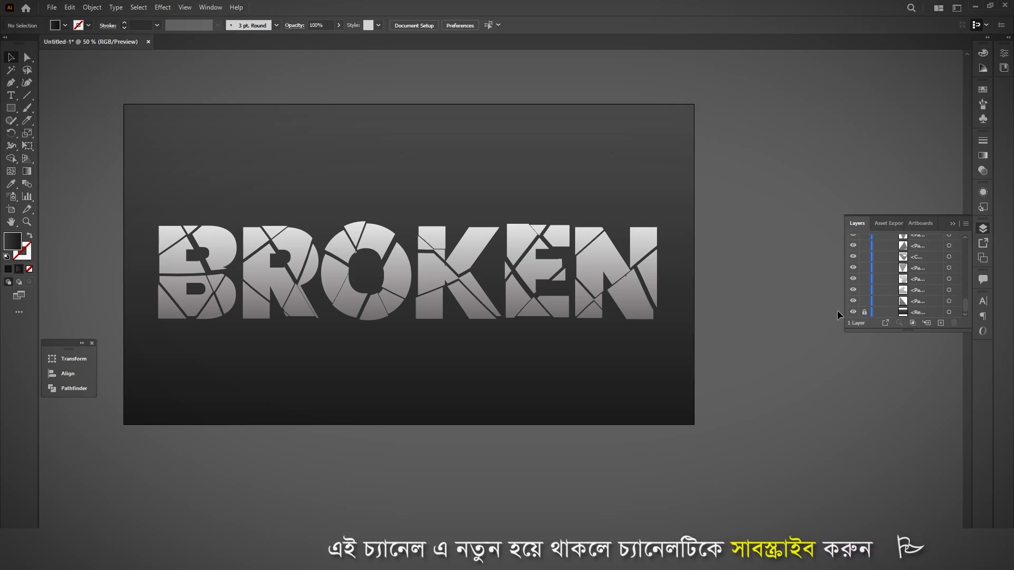
Select all the shards of BROKEN, group them and clear the selection.
{"action": "left_click_drag", "start_coordinate": [113, 168], "coordinate": [767, 356]}
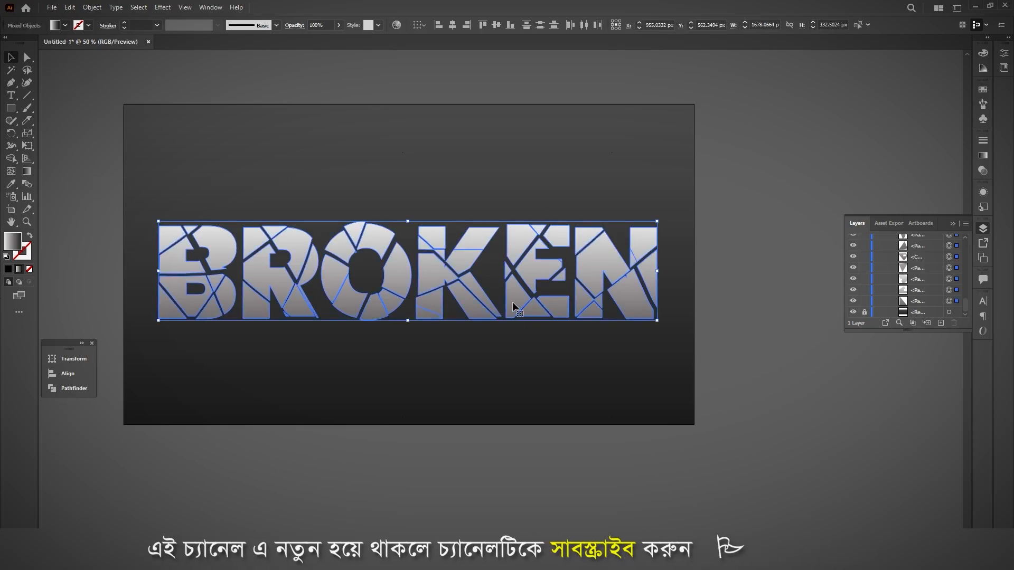
{"action": "right_click", "coordinate": [423, 273]}
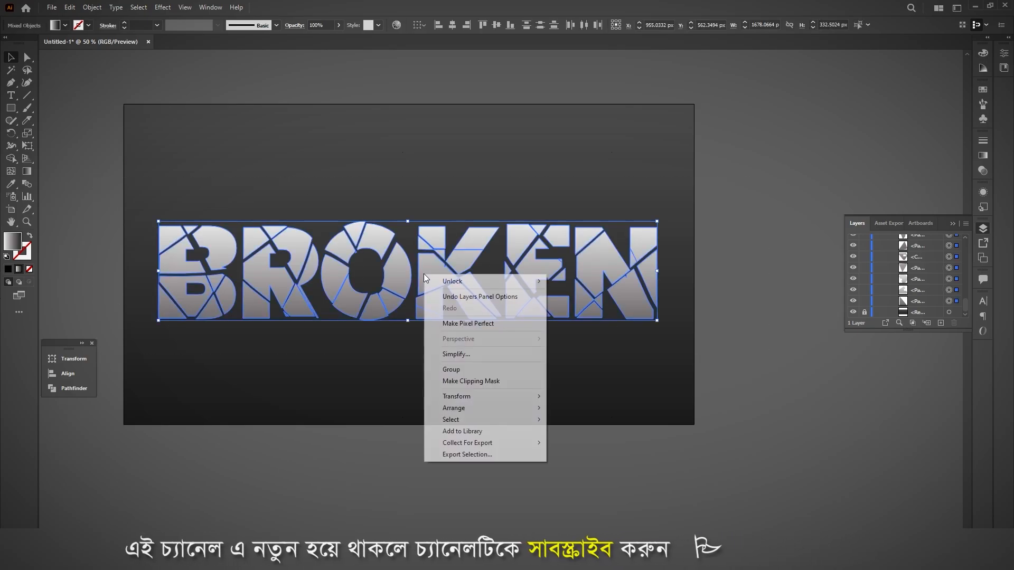
{"action": "left_click", "coordinate": [472, 371]}
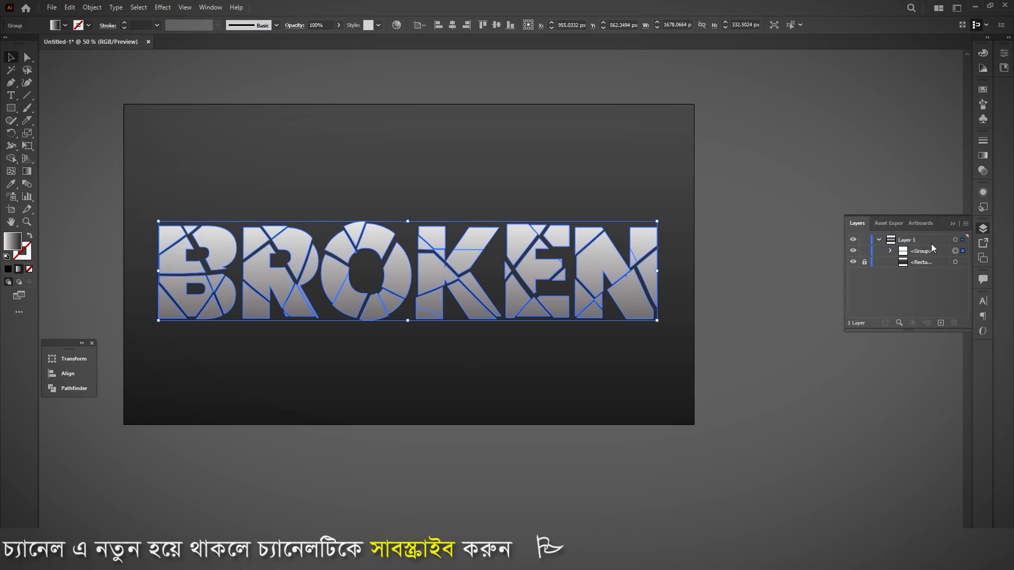
{"action": "left_click", "coordinate": [812, 394]}
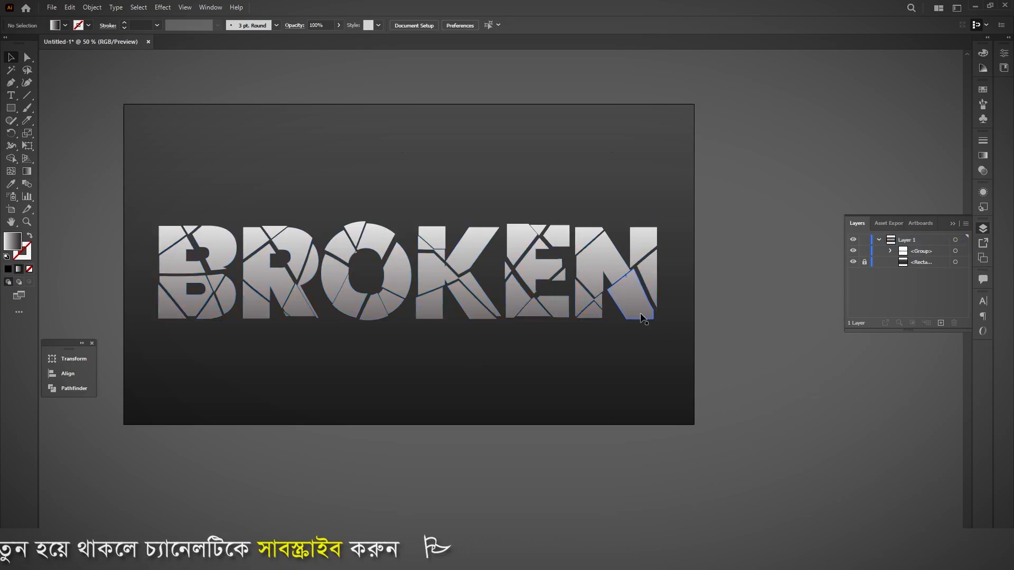
Fill the BROKEN group with a silver gradient swatch from the Metals gradient library.
{"action": "left_click", "coordinate": [983, 159]}
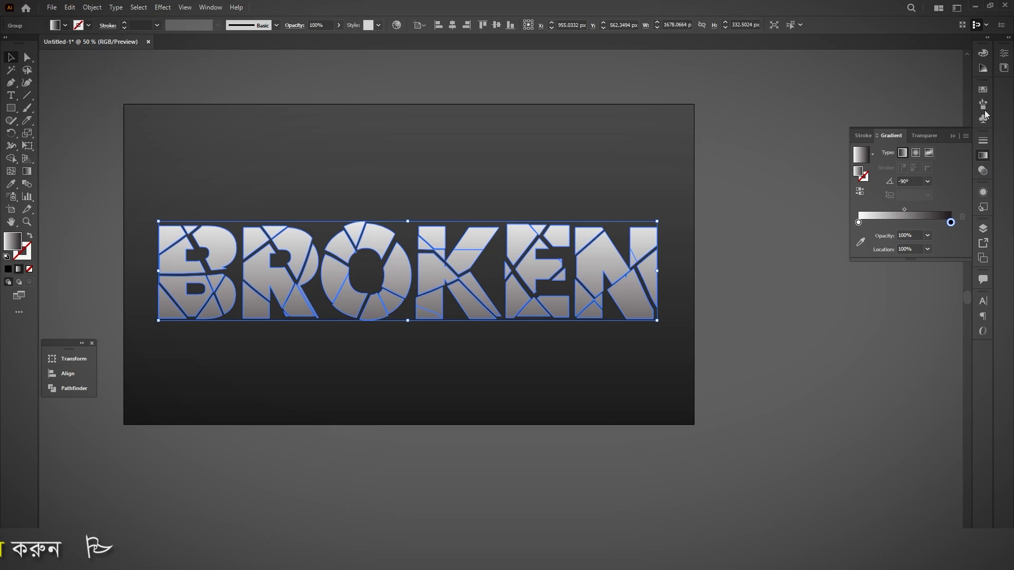
{"action": "left_click", "coordinate": [982, 90]}
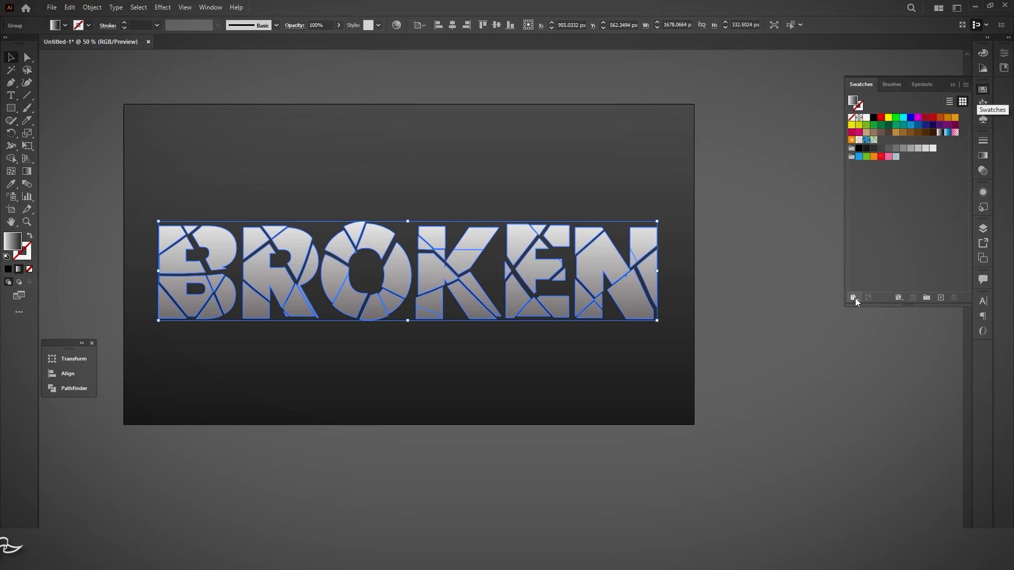
{"action": "left_click", "coordinate": [854, 298]}
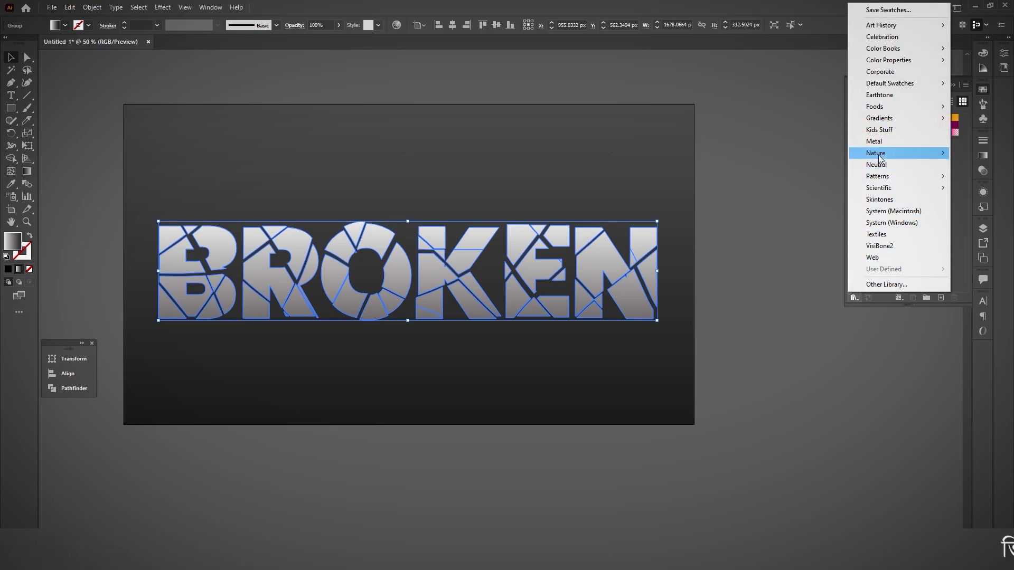
{"action": "mouse_move", "coordinate": [879, 118]}
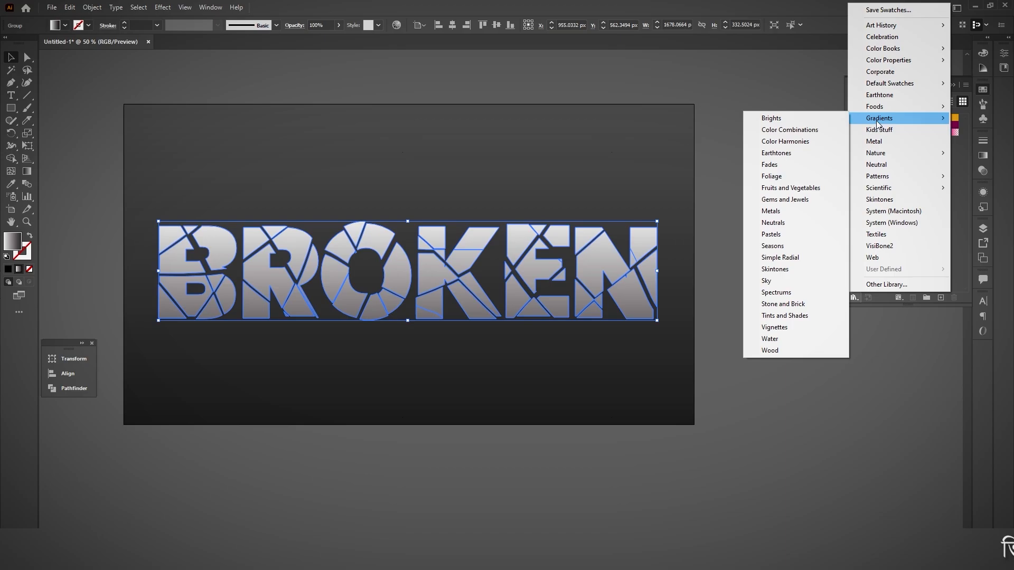
{"action": "left_click", "coordinate": [779, 212]}
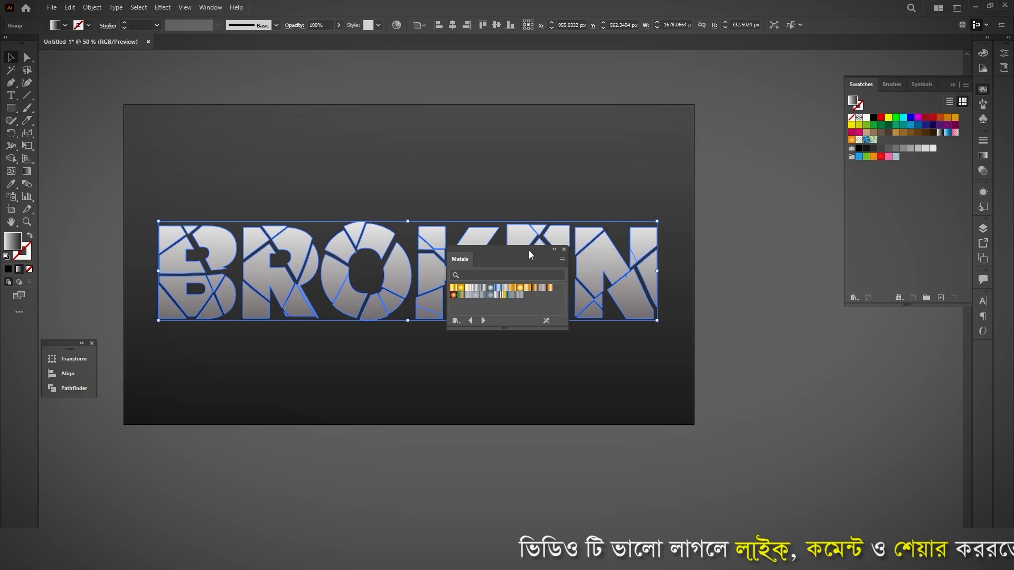
{"action": "left_click_drag", "start_coordinate": [529, 250], "coordinate": [777, 291]}
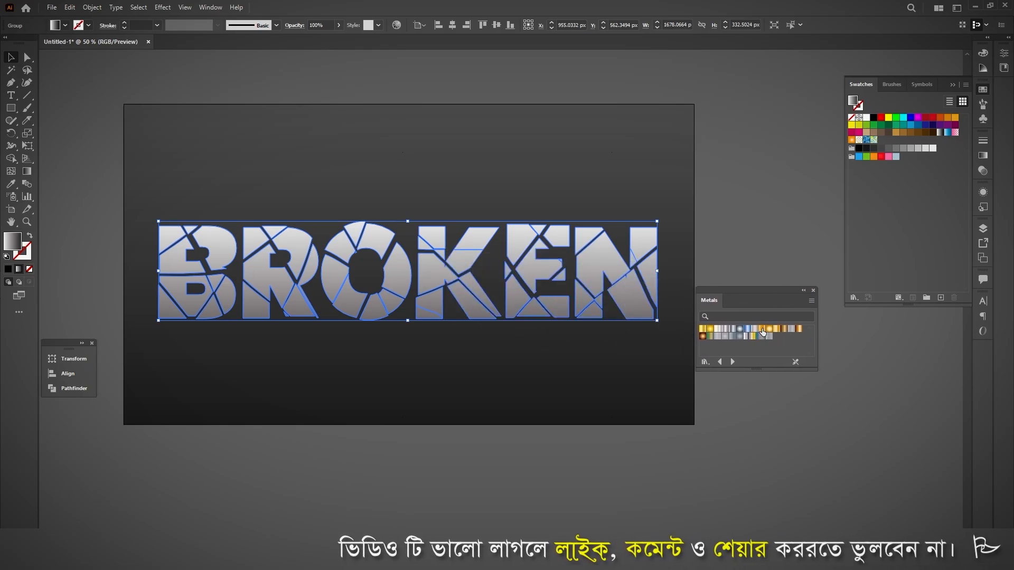
{"action": "left_click", "coordinate": [725, 329]}
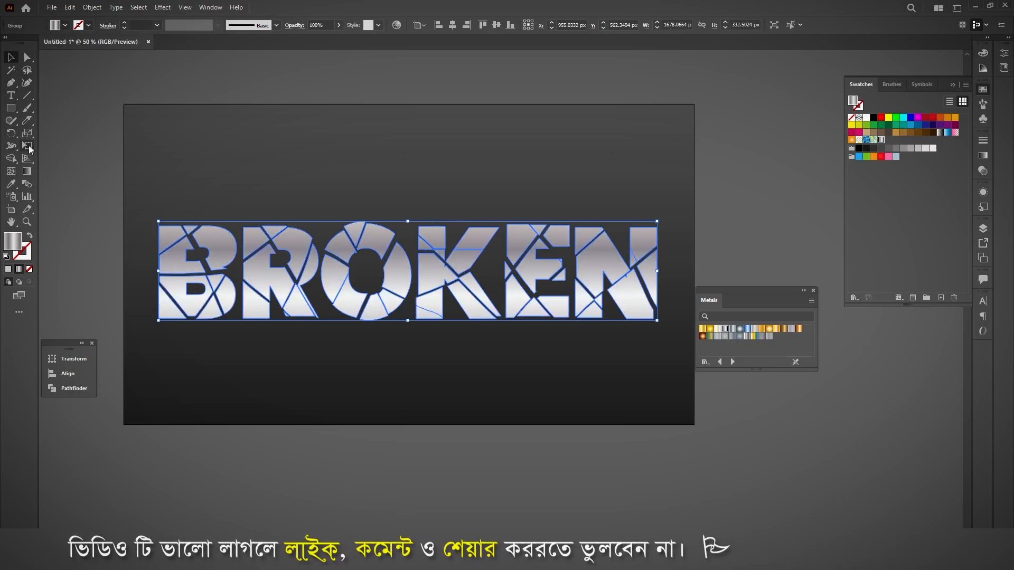
Redraw the silver gradient almost vertically across all the shards, from the artboard's lower edge up to the middle of the letters, and deselect.
{"action": "left_click", "coordinate": [28, 172]}
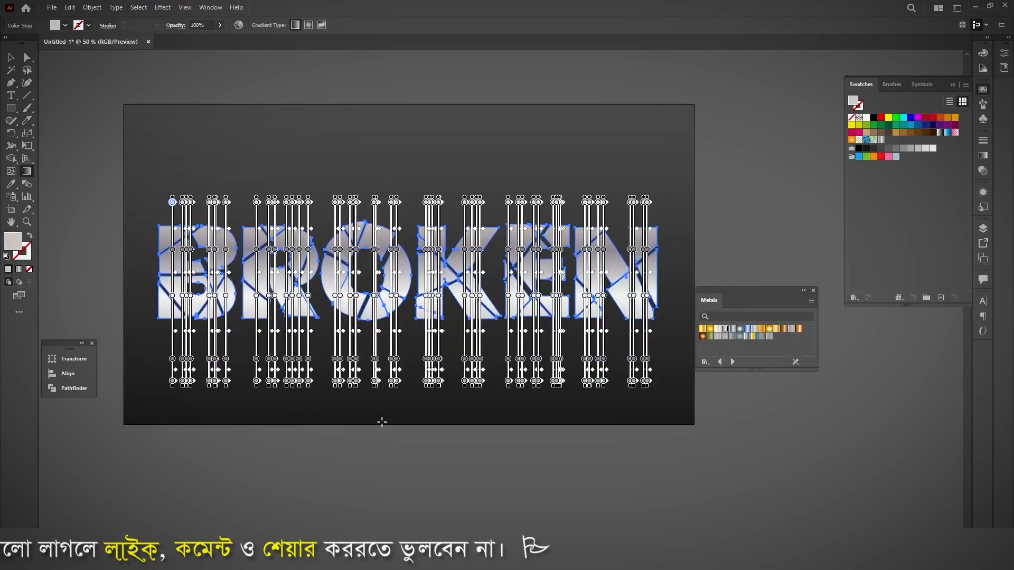
{"action": "mouse_move", "coordinate": [382, 422]}
{"action": "left_mouse_down"}
{"action": "mouse_move", "coordinate": [380, 109]}
{"action": "mouse_move", "coordinate": [373, 309]}
{"action": "mouse_move", "coordinate": [370, 269]}
{"action": "left_mouse_up"}
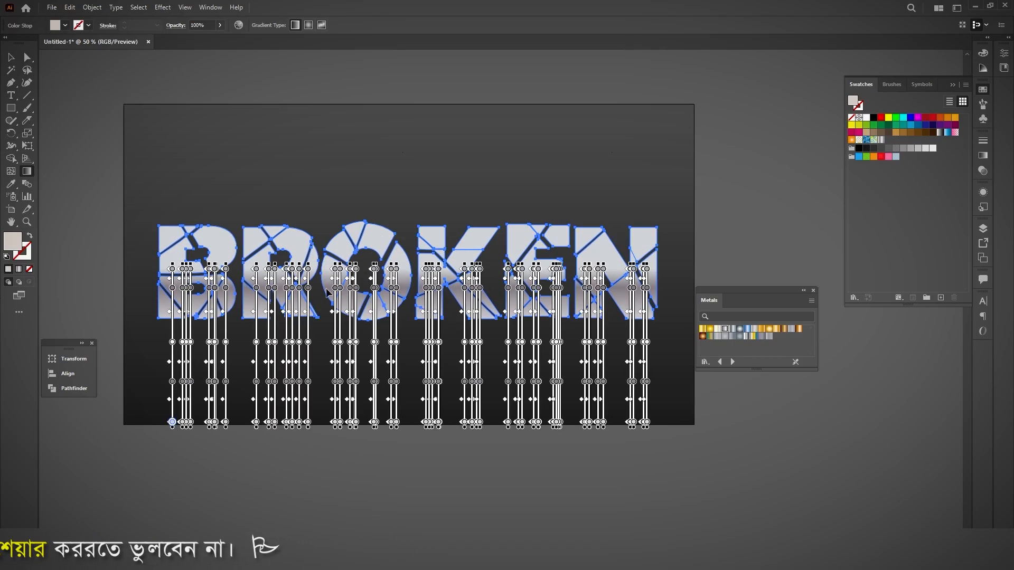
{"action": "left_click", "coordinate": [11, 57]}
{"action": "left_click", "coordinate": [441, 445]}
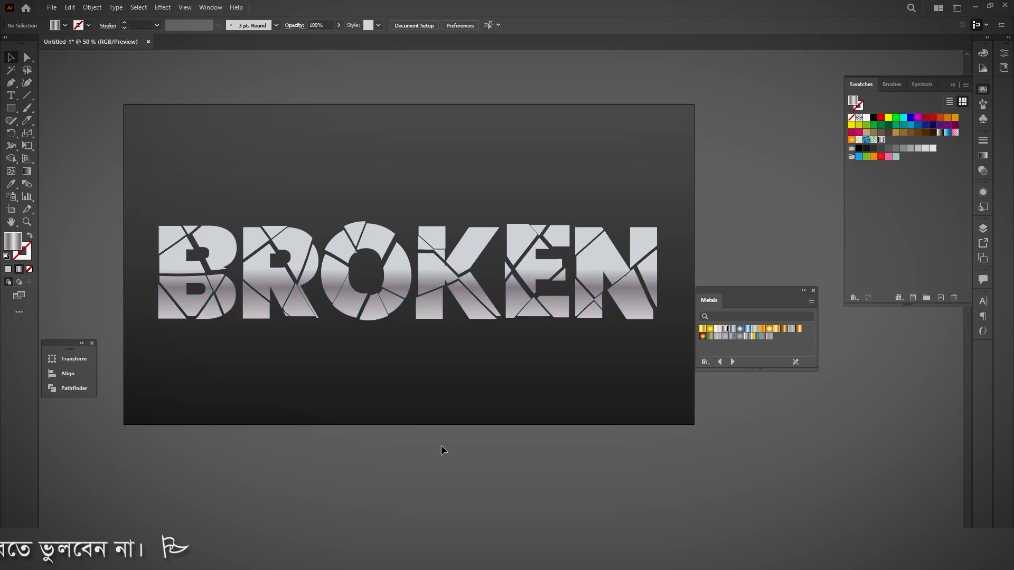
Apply a Drop Shadow to the BROKEN group with Multiply mode, 75% opacity, 7 px X and Y offsets and 5 px blur.
{"action": "scroll", "coordinate": [433, 409], "scroll_direction": "down", "scroll_amount": 1}
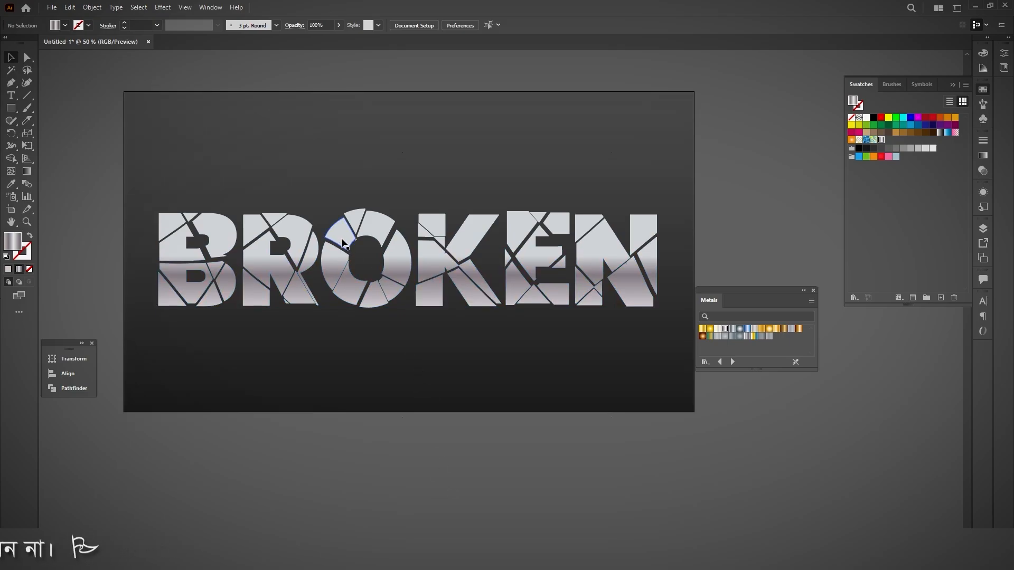
{"action": "left_click", "coordinate": [343, 242]}
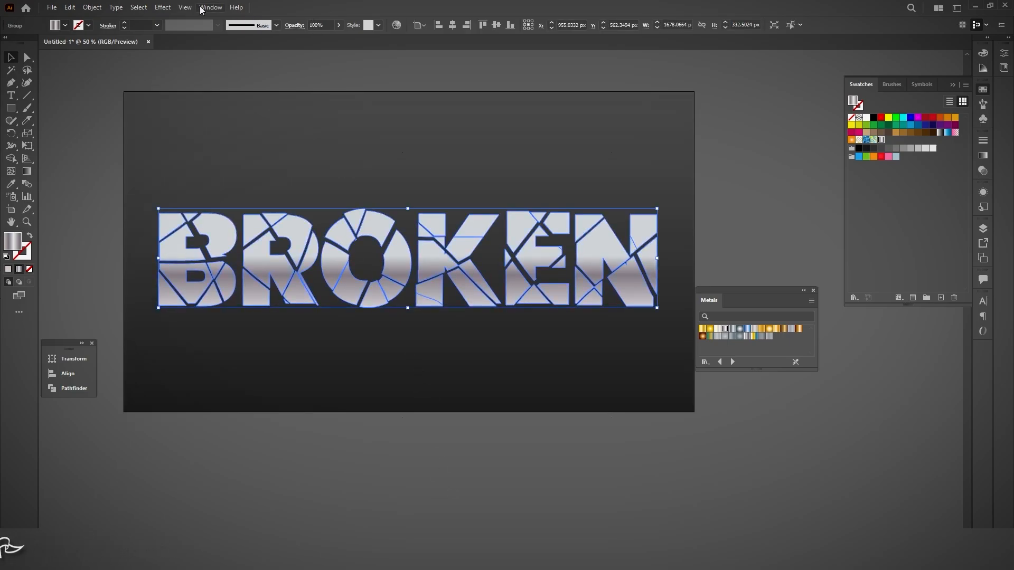
{"action": "left_click", "coordinate": [164, 8]}
{"action": "mouse_move", "coordinate": [227, 127]}
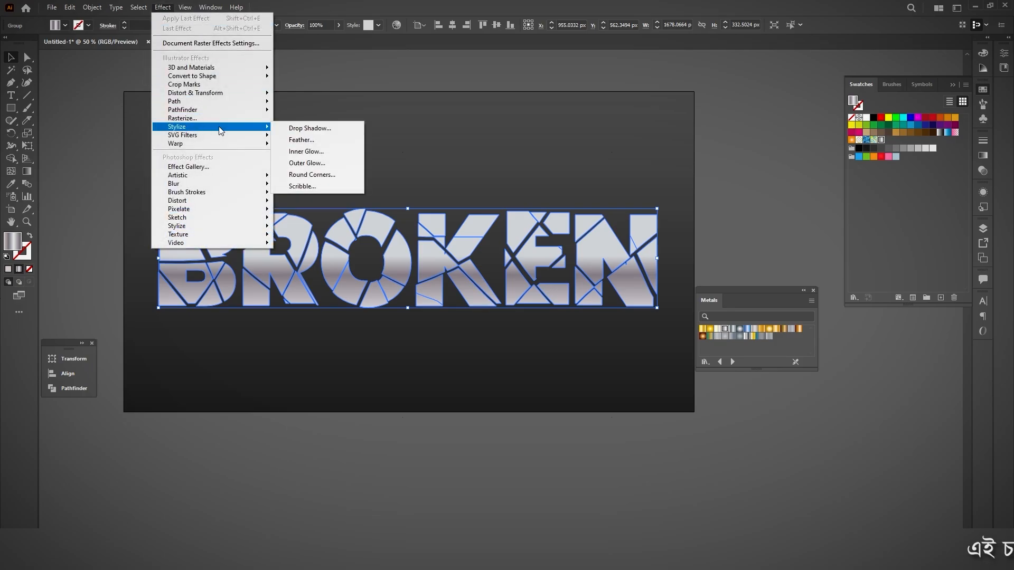
{"action": "left_click", "coordinate": [318, 128]}
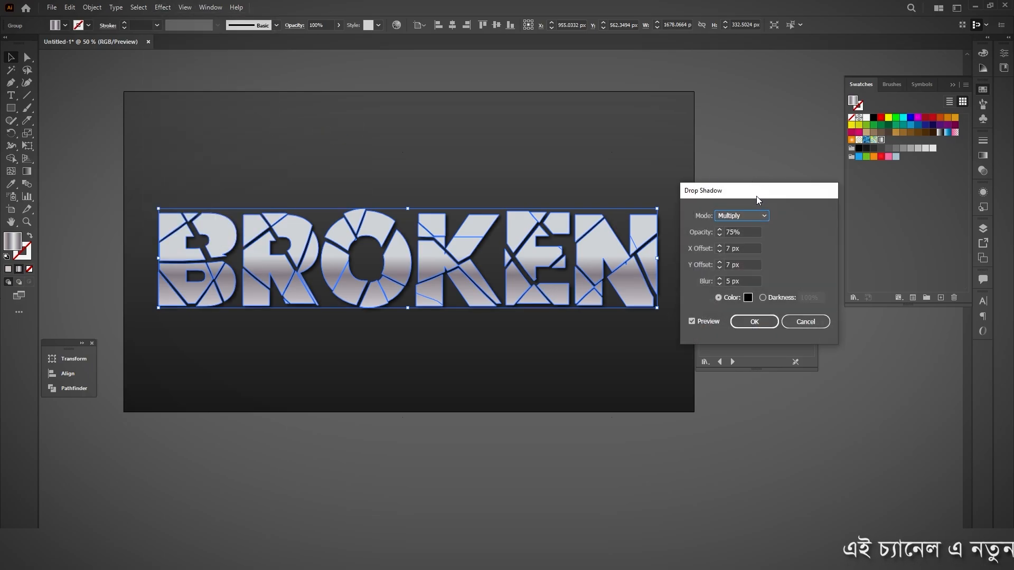
{"action": "left_click_drag", "start_coordinate": [756, 196], "coordinate": [480, 50]}
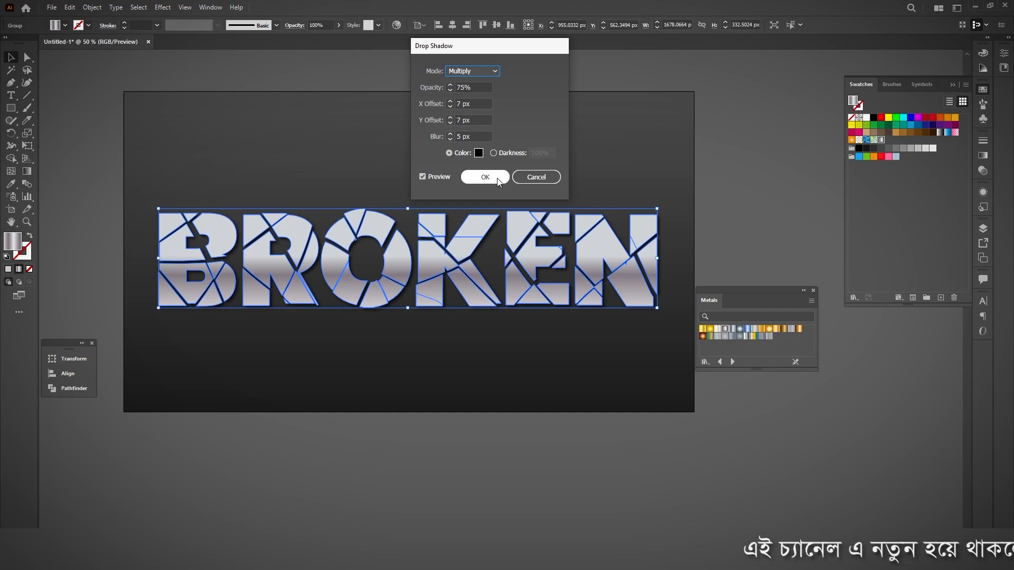
{"action": "left_click", "coordinate": [464, 73]}
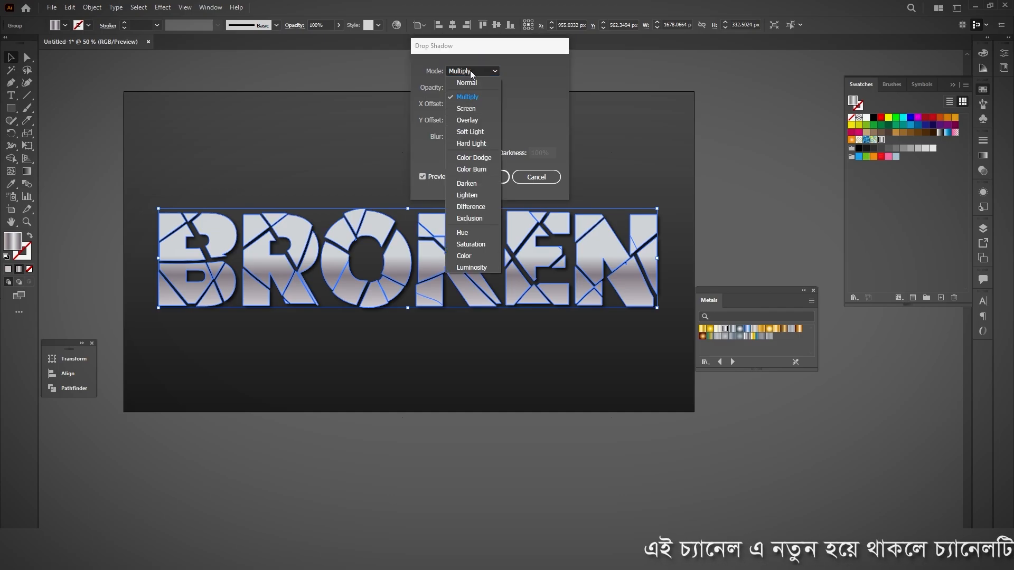
{"action": "left_click", "coordinate": [469, 73]}
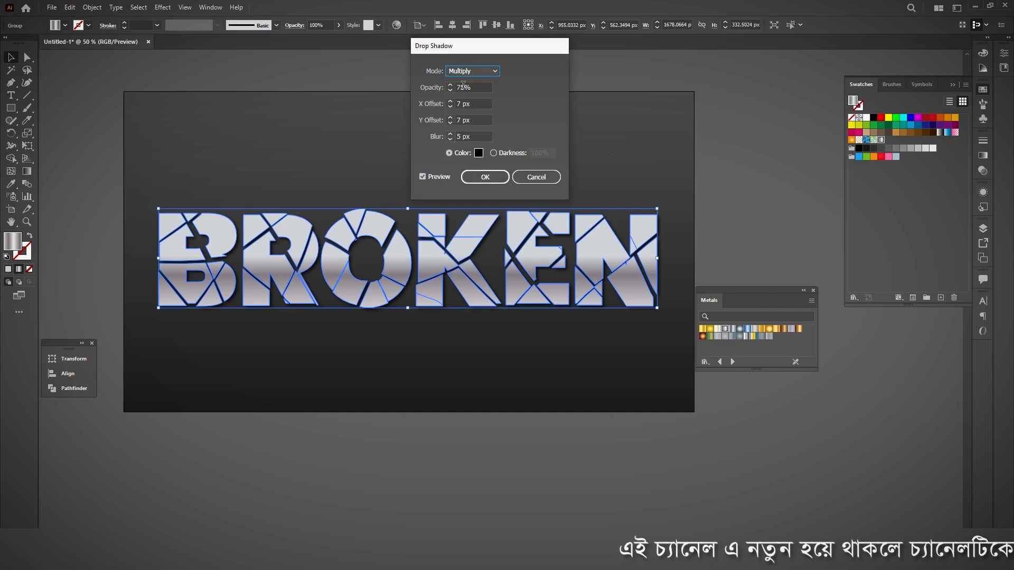
{"action": "left_click", "coordinate": [485, 177]}
{"action": "left_click", "coordinate": [535, 452]}
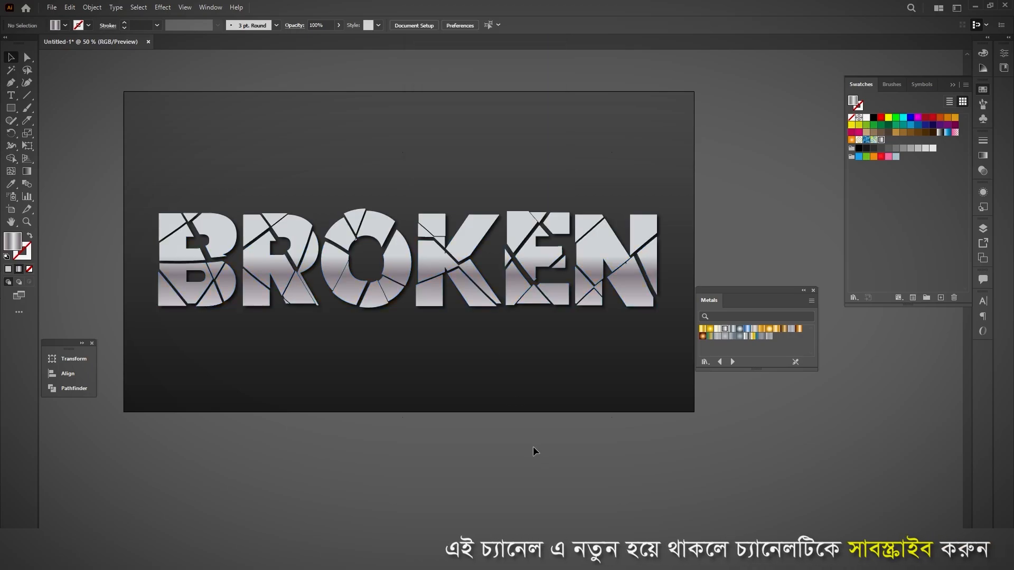
{"action": "scroll", "coordinate": [525, 423], "scroll_direction": "down", "scroll_amount": 1}
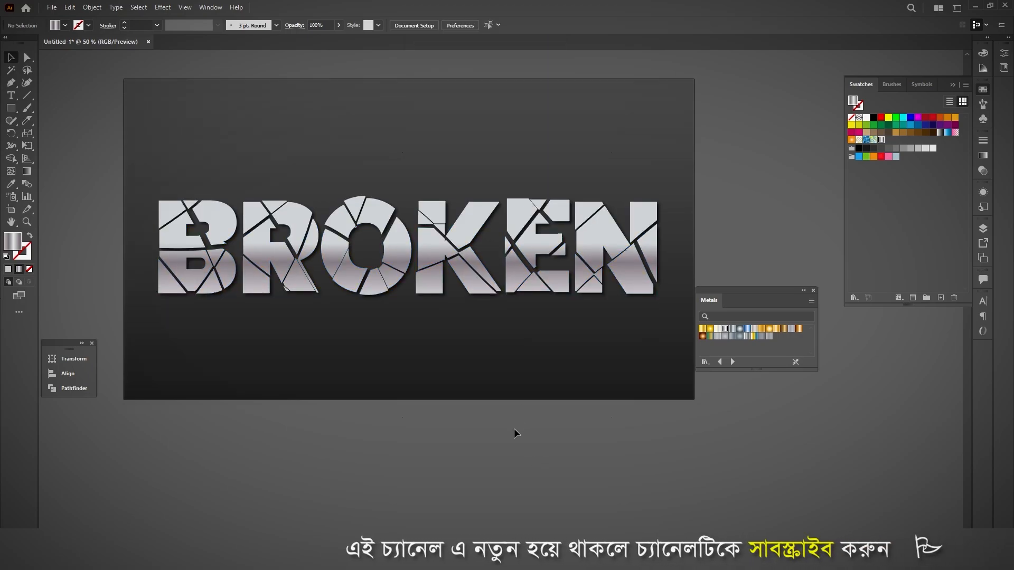
{"action": "left_click", "coordinate": [282, 260]}
{"action": "left_click", "coordinate": [603, 454]}
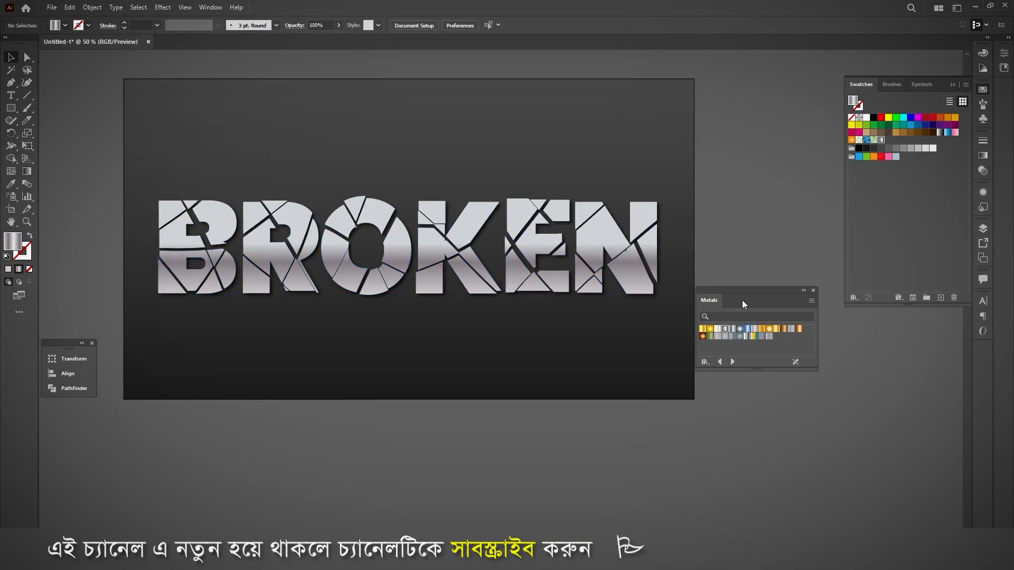
{"action": "scroll", "coordinate": [398, 231], "scroll_direction": "up", "scroll_amount": 1}
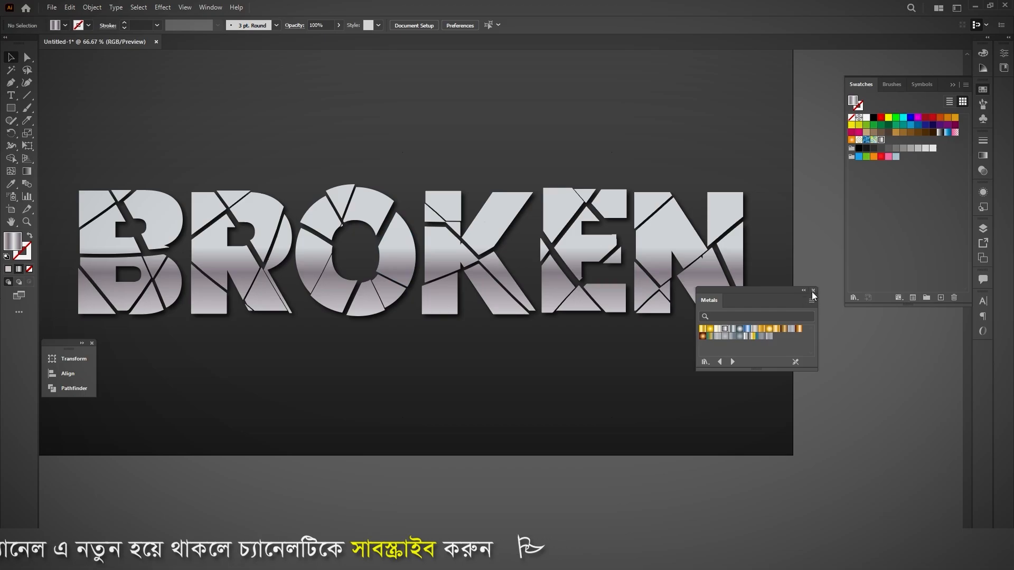